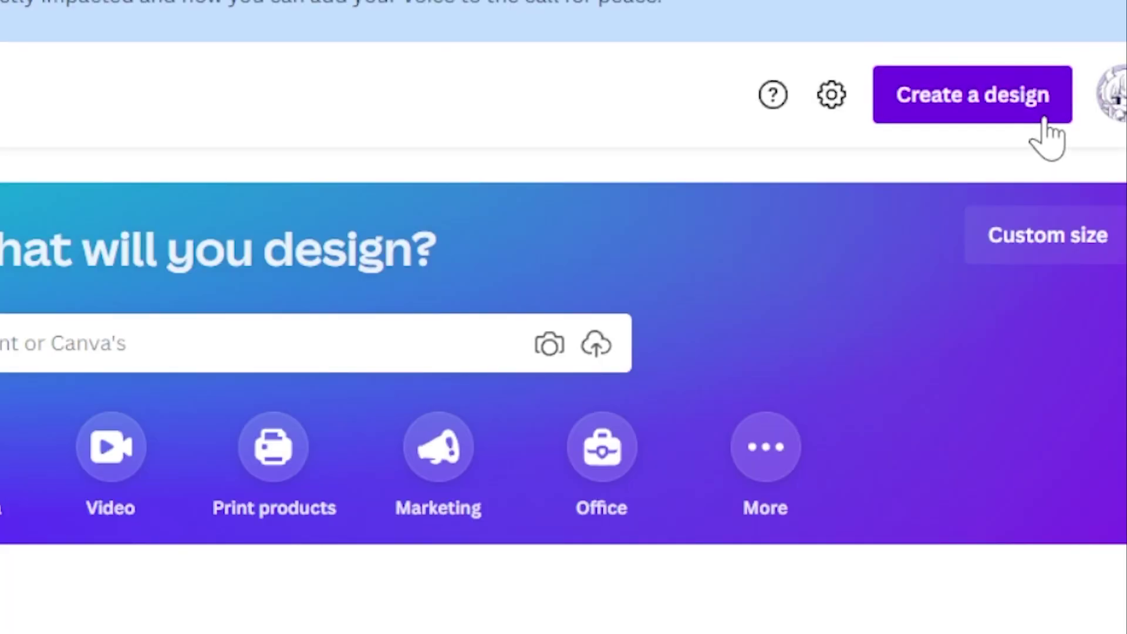
Step: Start a new blank 1920 × 1080 px video design from the Create a design suggestions
left_click(1045, 122)
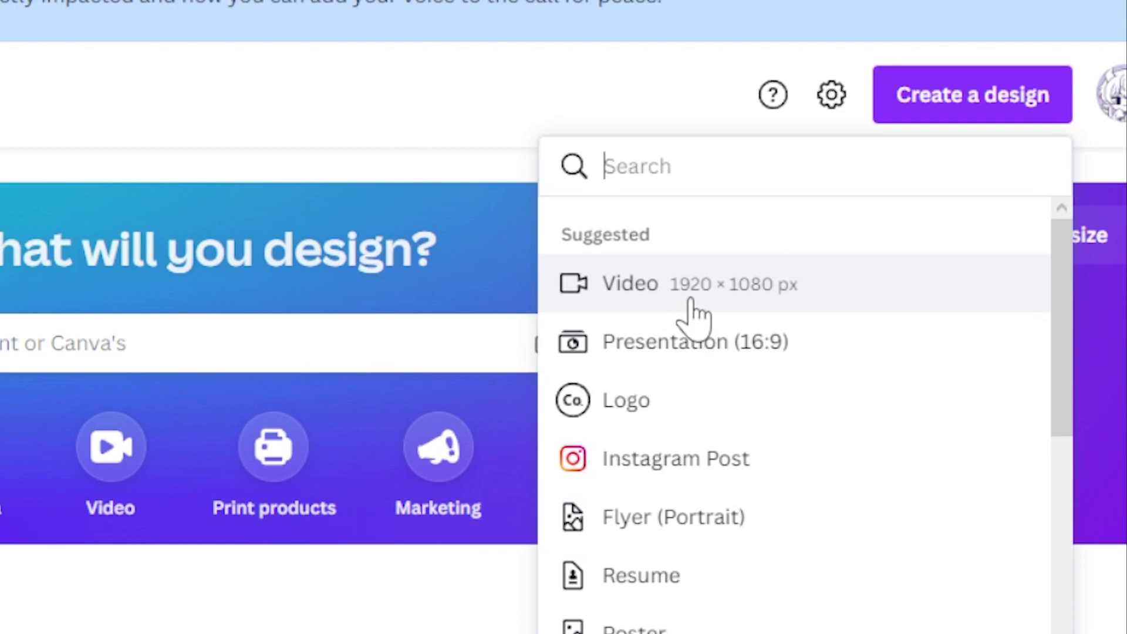
left_click(631, 283)
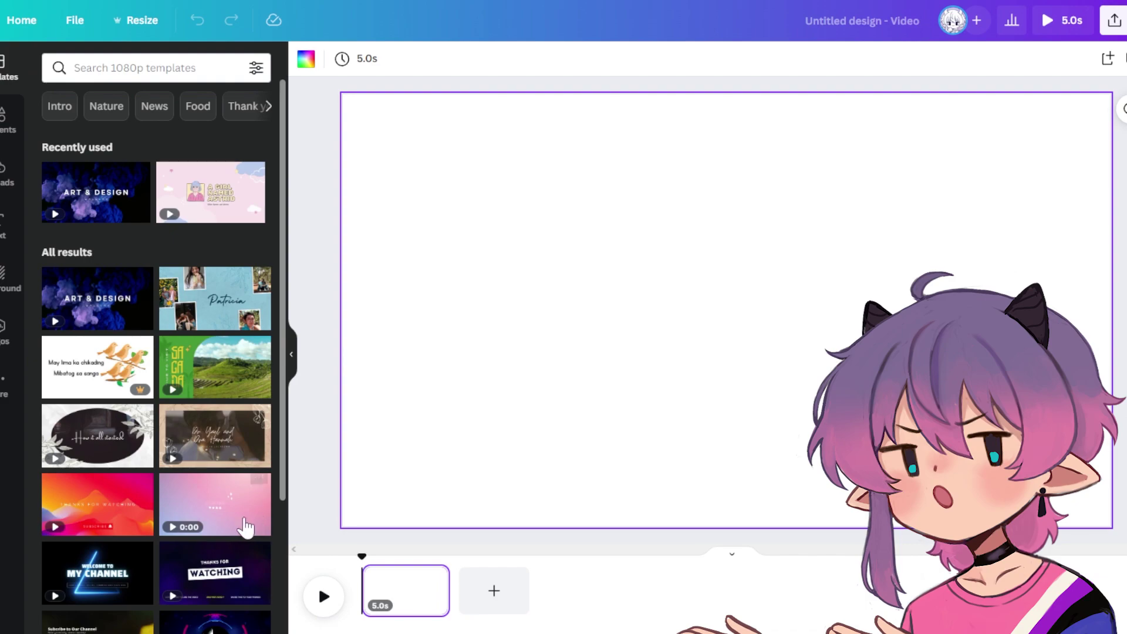
Step: Preview the pink Kawaii intro's pages, then apply the Pink Purple gradient Kawaii Cute Vlog template
left_click(236, 519)
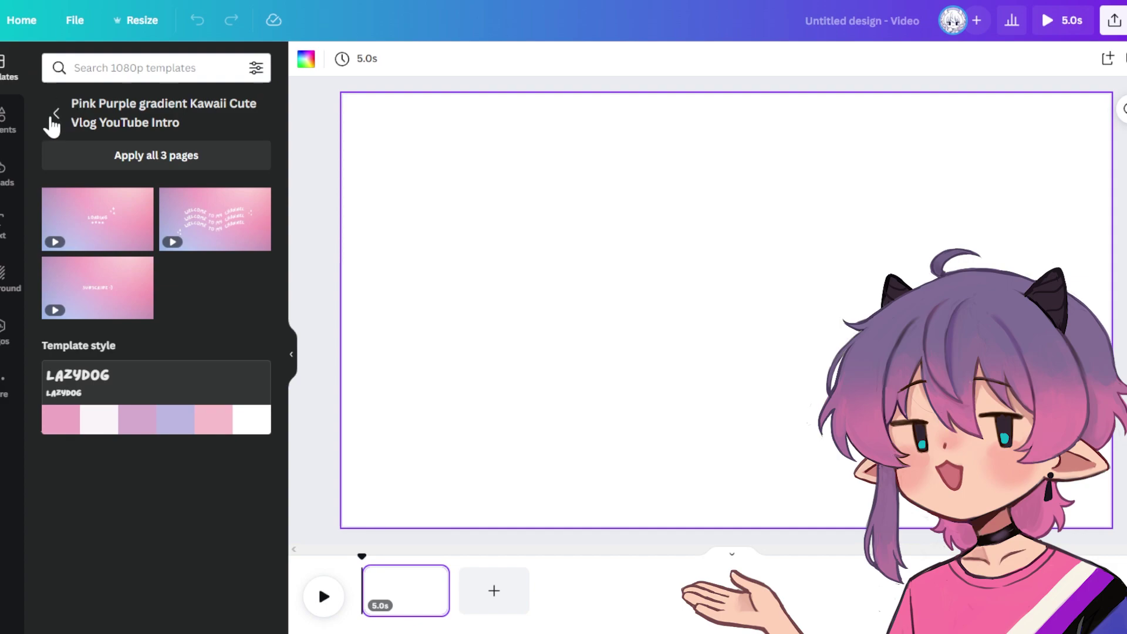
left_click(53, 118)
scroll(211, 226, "down", 2)
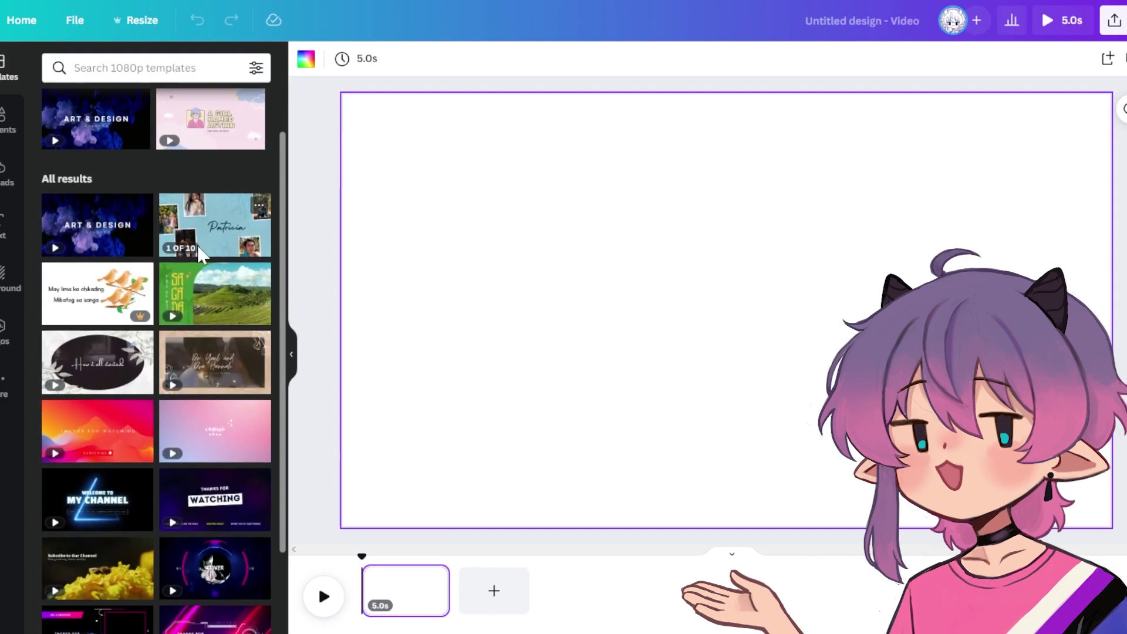
scroll(199, 253, "down", 5)
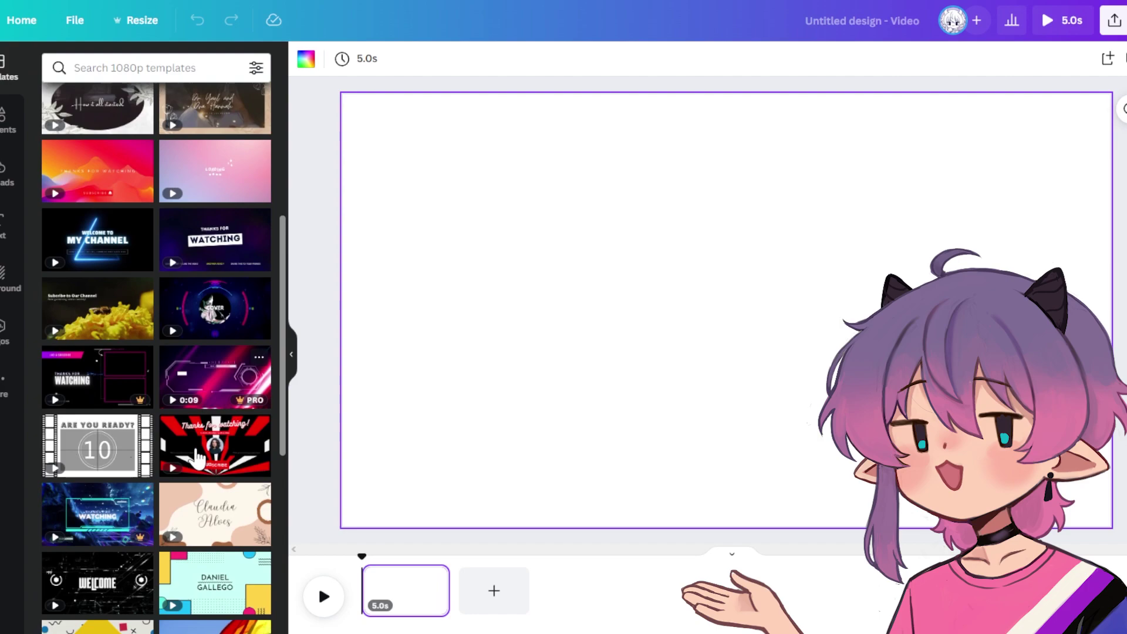
scroll(197, 458, "down", 4)
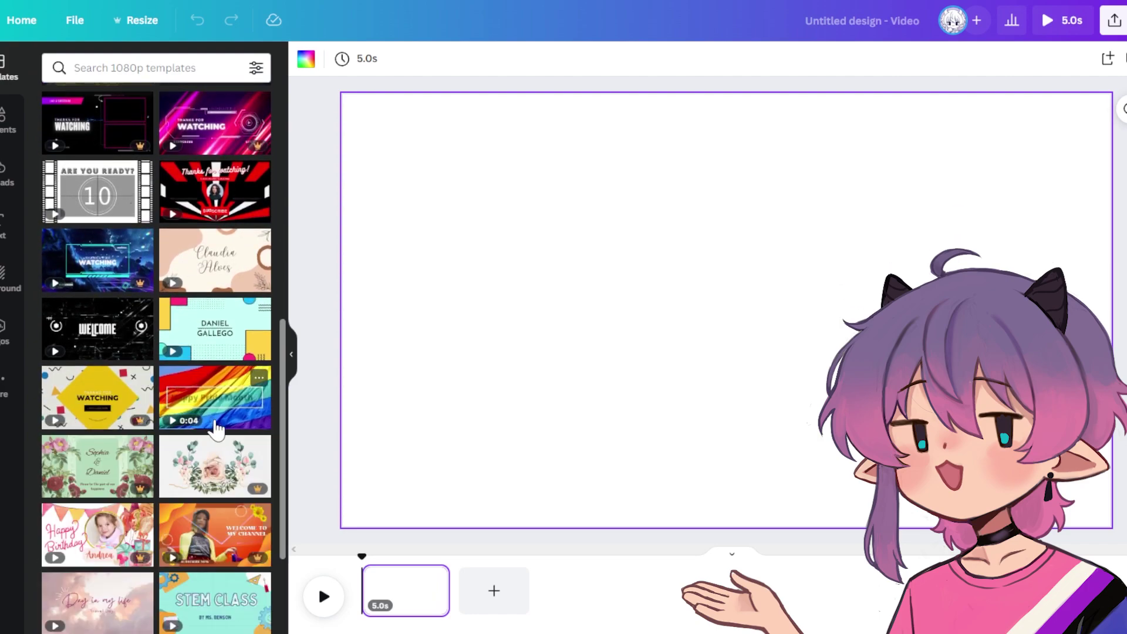
scroll(211, 446, "down", 4)
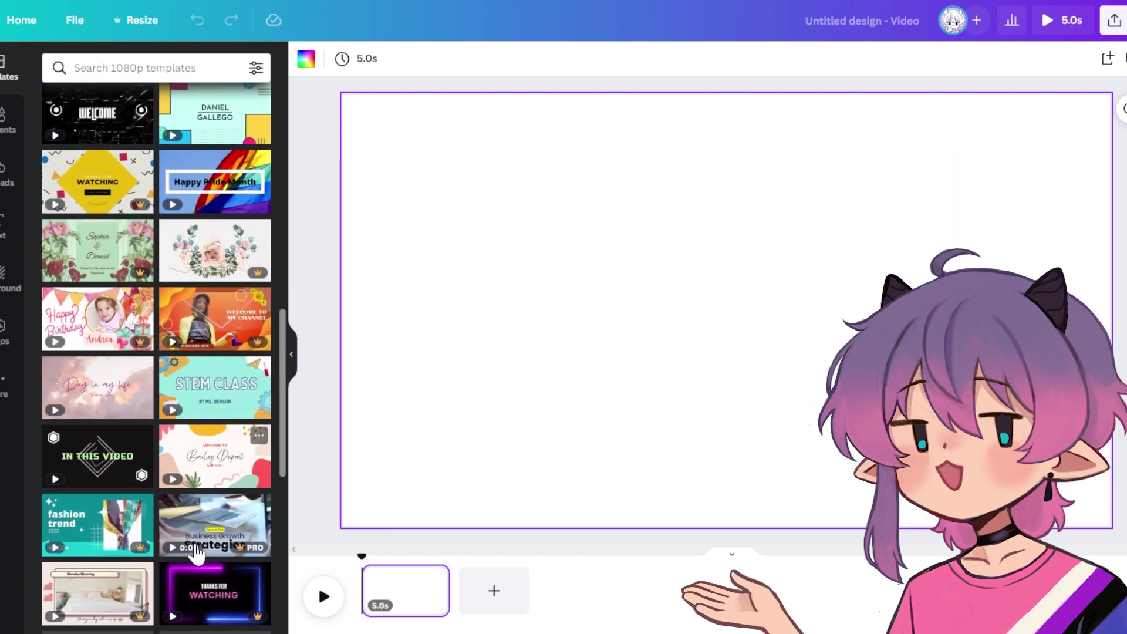
scroll(199, 529, "down", 6)
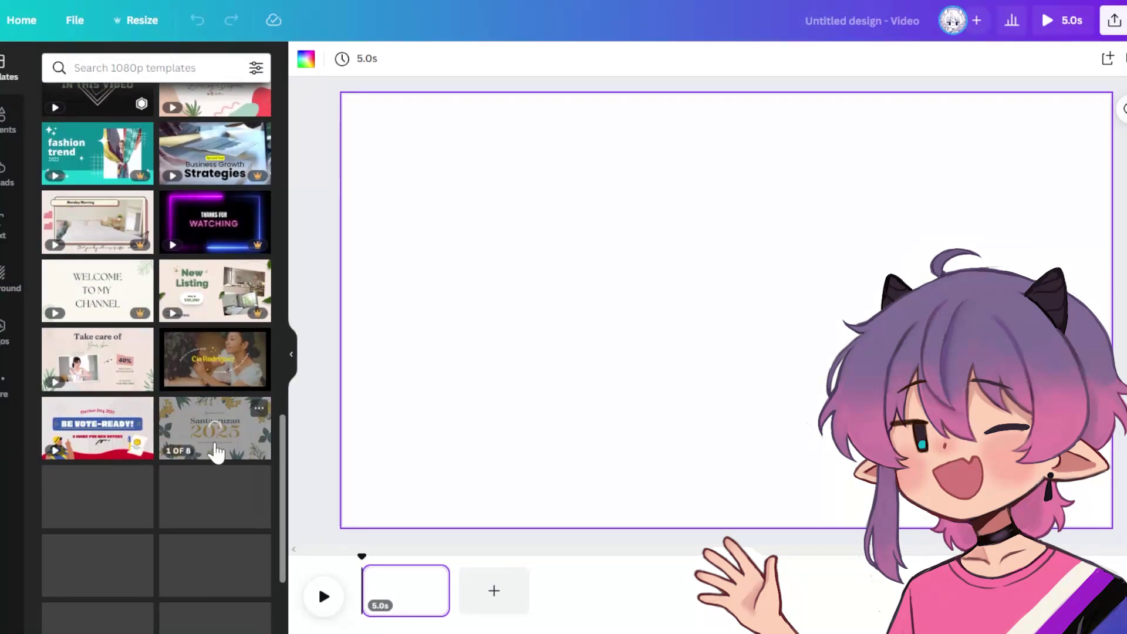
scroll(216, 452, "down", 5)
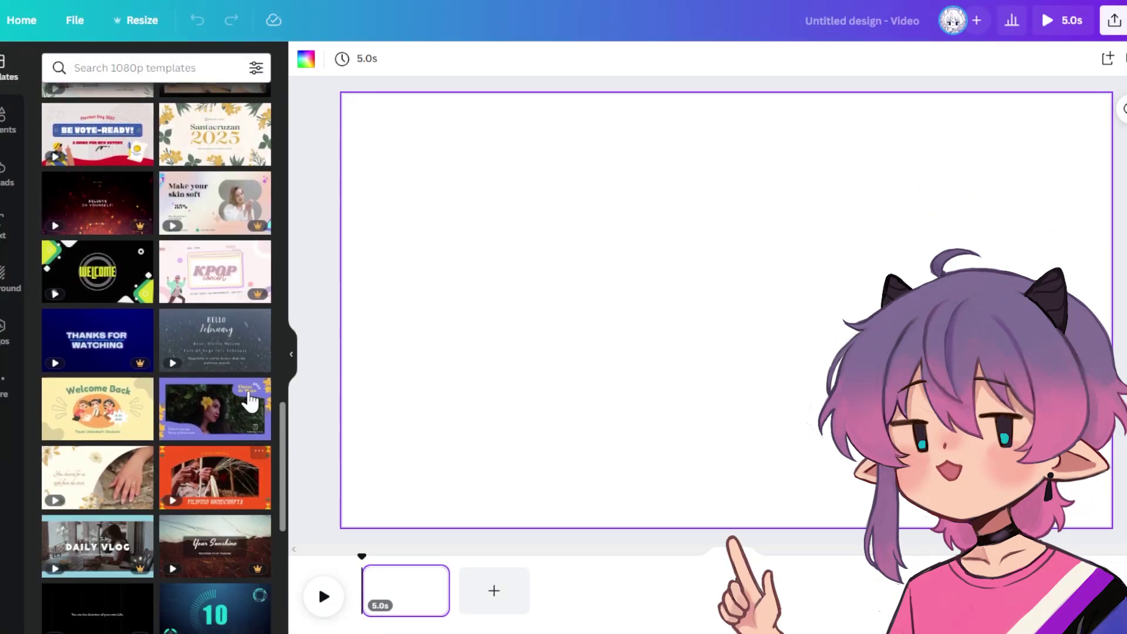
left_click(139, 358)
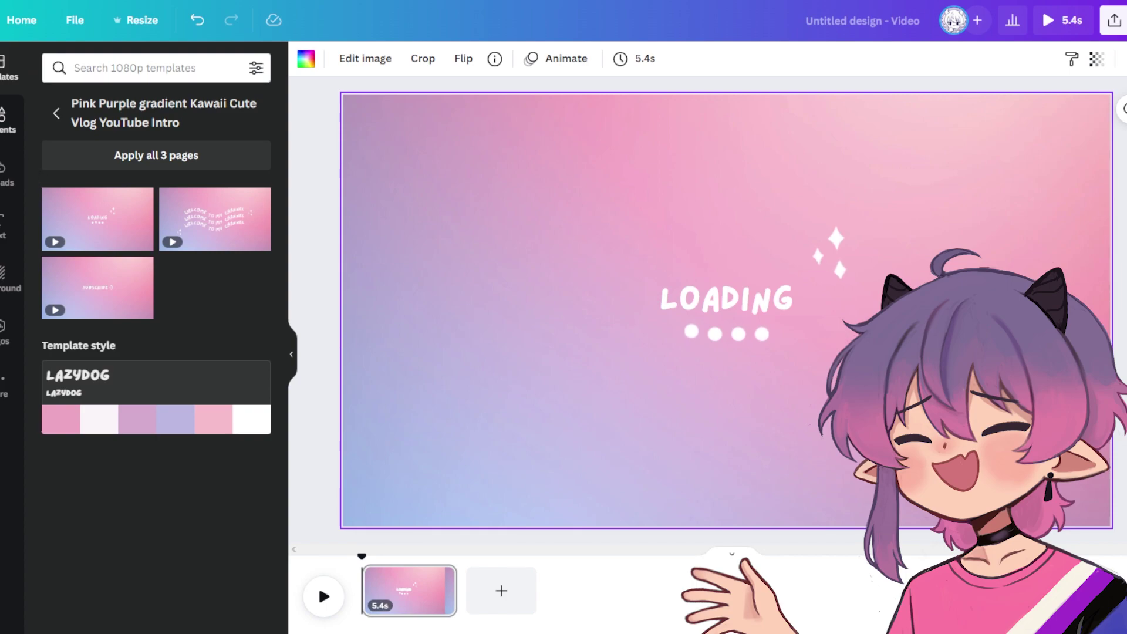
left_click(214, 219)
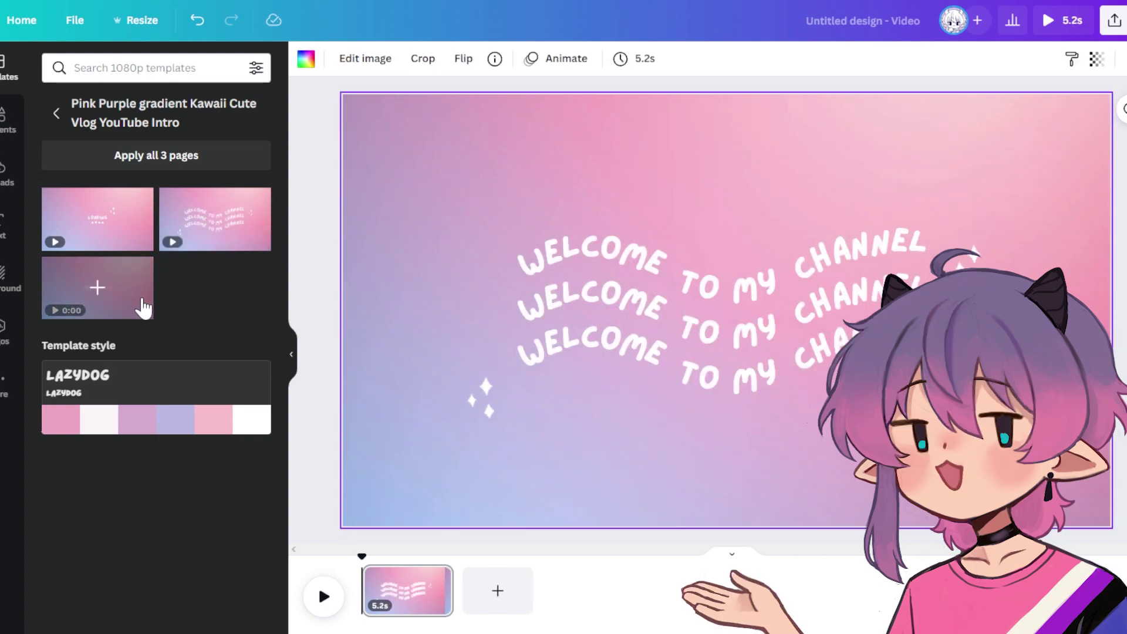
left_click(139, 312)
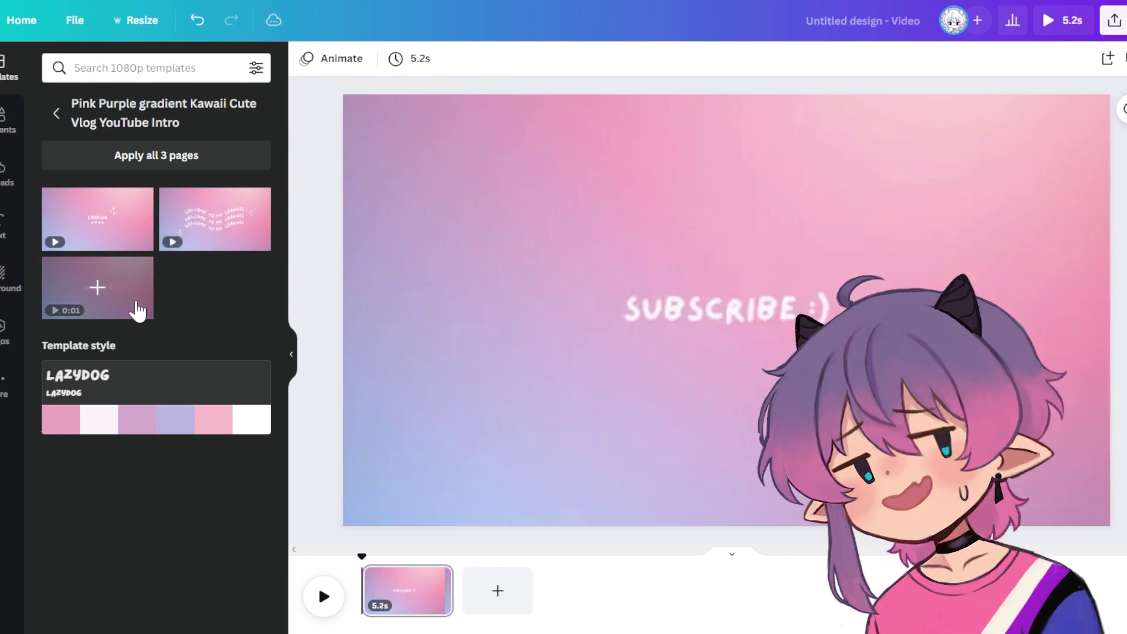
left_click(243, 241)
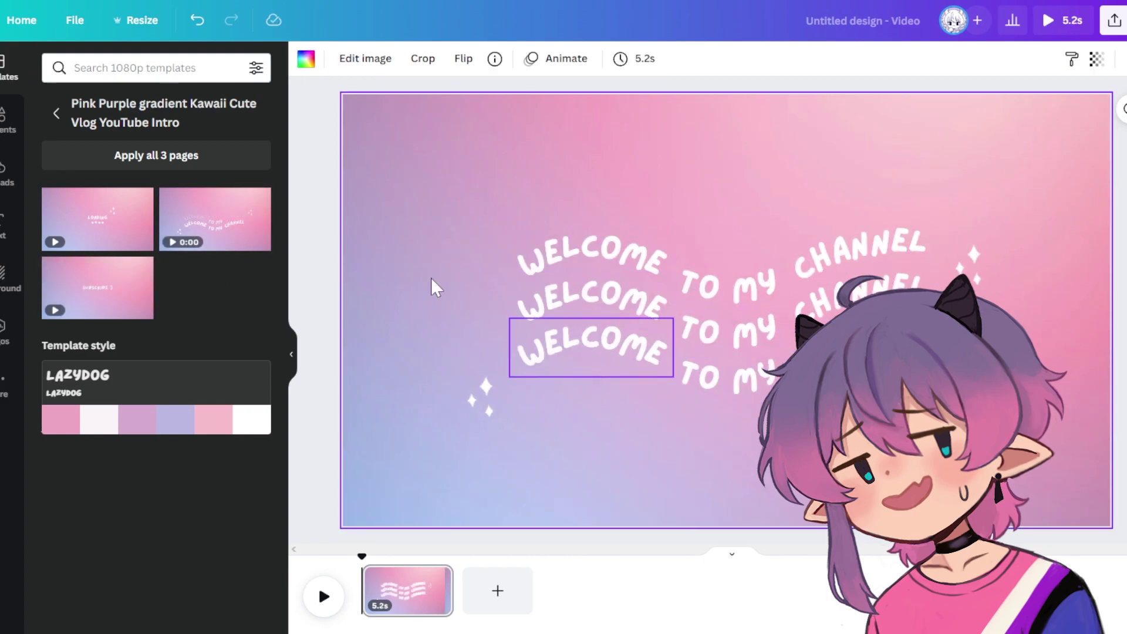
left_click(108, 231)
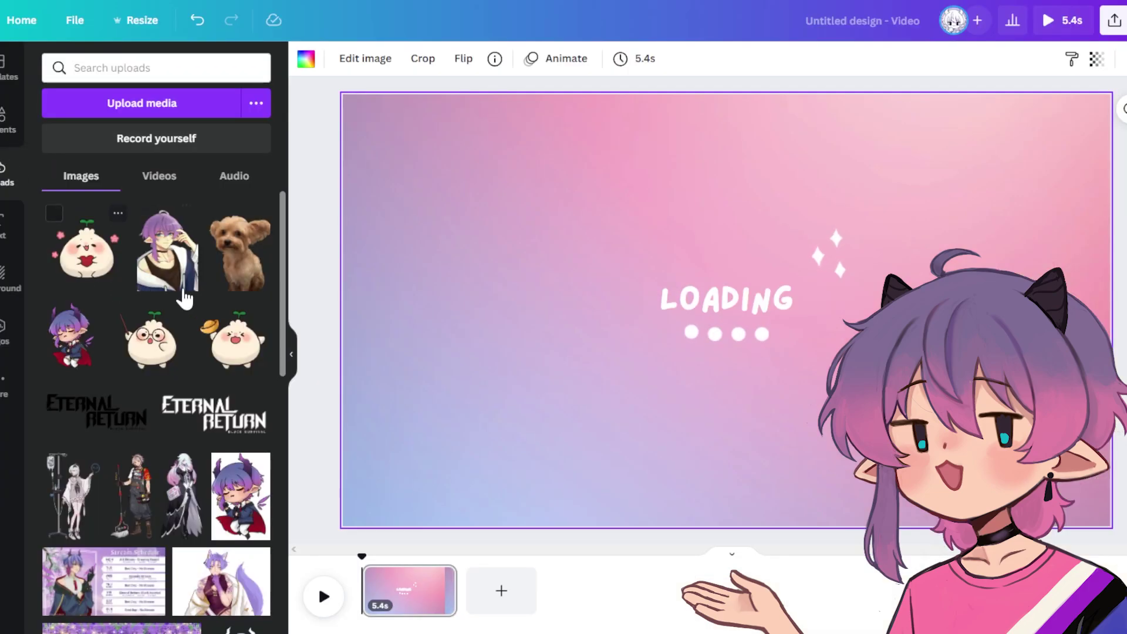
scroll(206, 308, "down", 3)
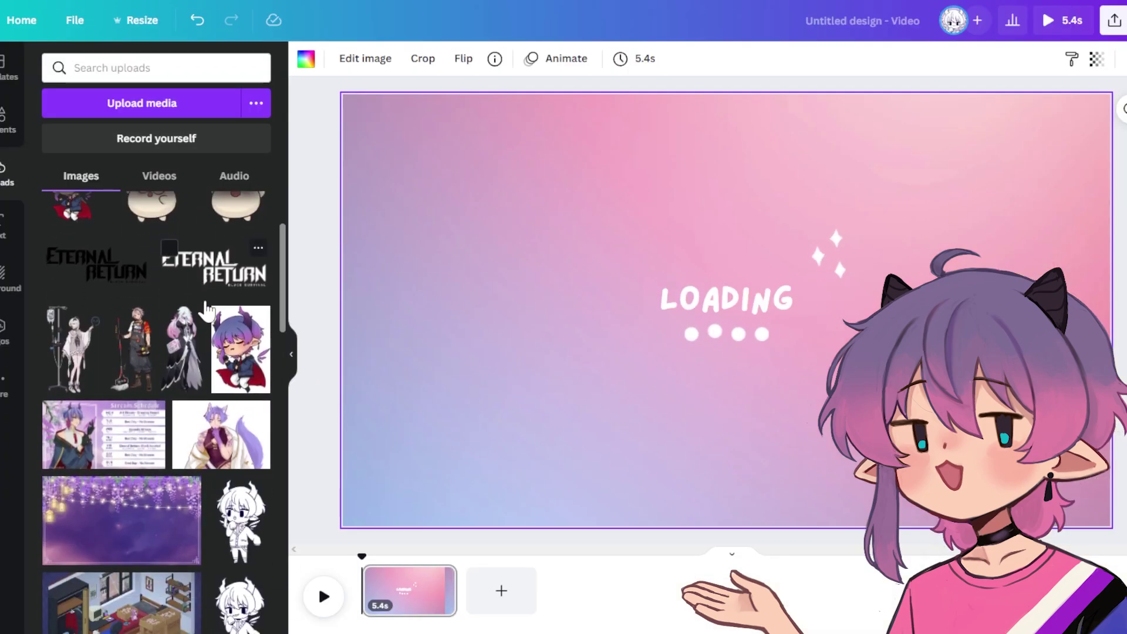
scroll(205, 309, "up", 3)
left_click(6, 129)
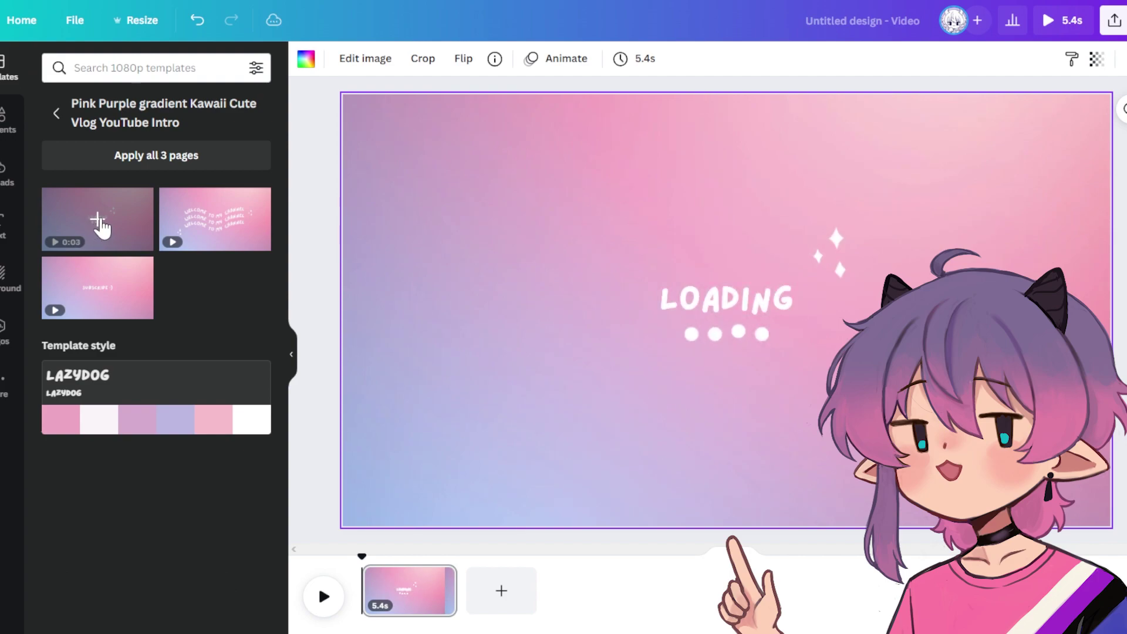
mouse_move(56, 252)
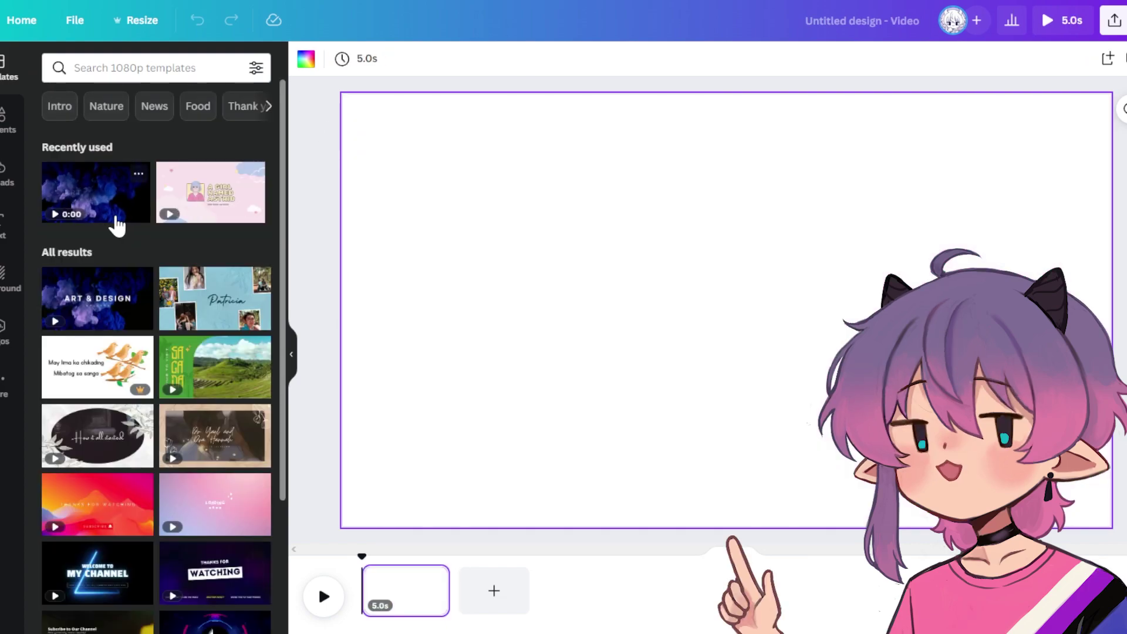
Step: Scroll past the template results and bring up the Elements library beside the LOADING page
scroll(205, 240, "down", 1)
scroll(200, 254, "down", 4)
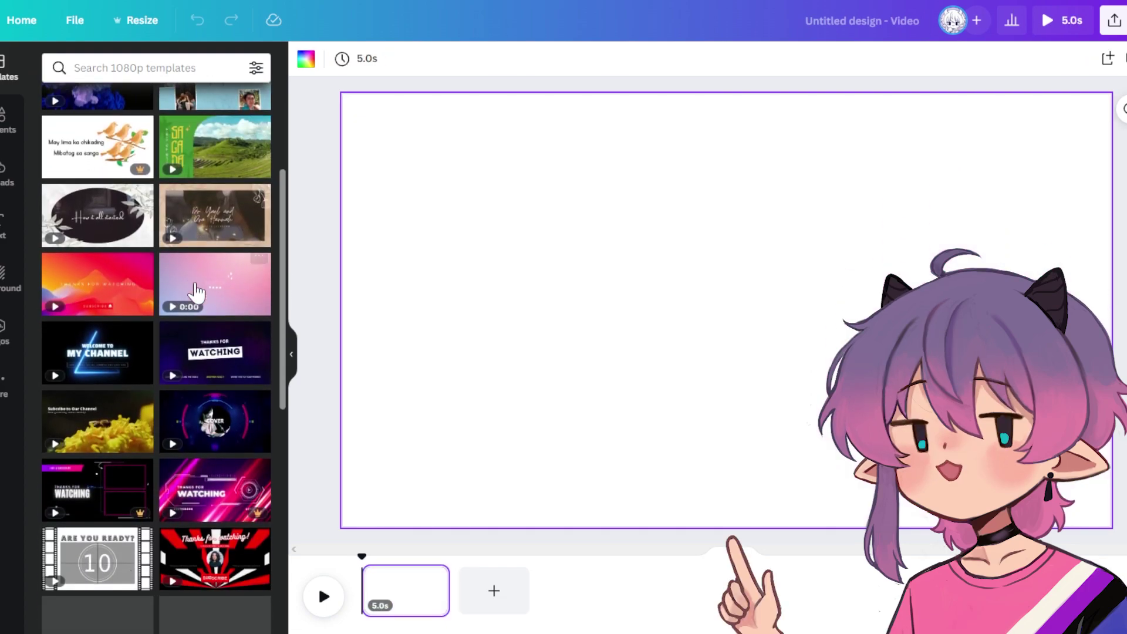
scroll(197, 458, "down", 5)
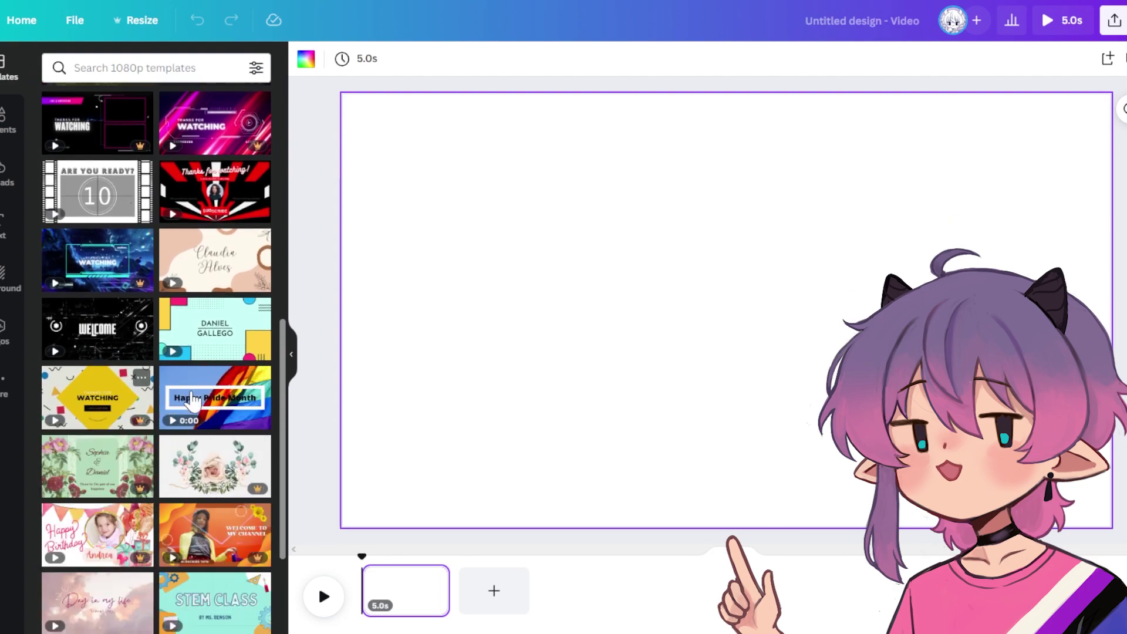
scroll(203, 505, "down", 3)
scroll(197, 552, "down", 6)
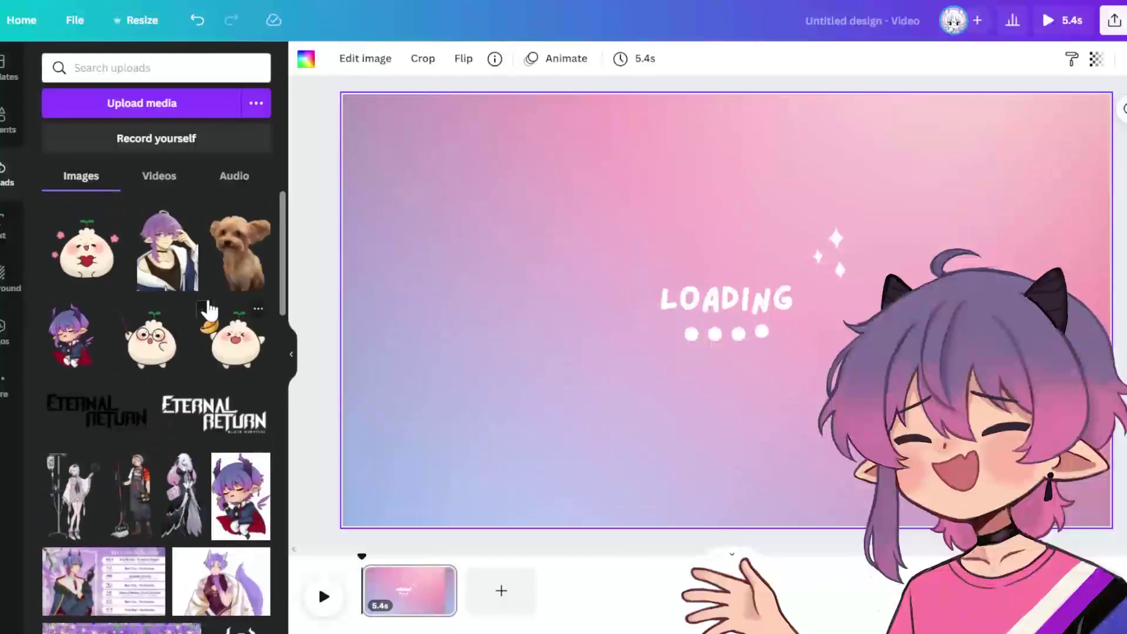
left_click(9, 120)
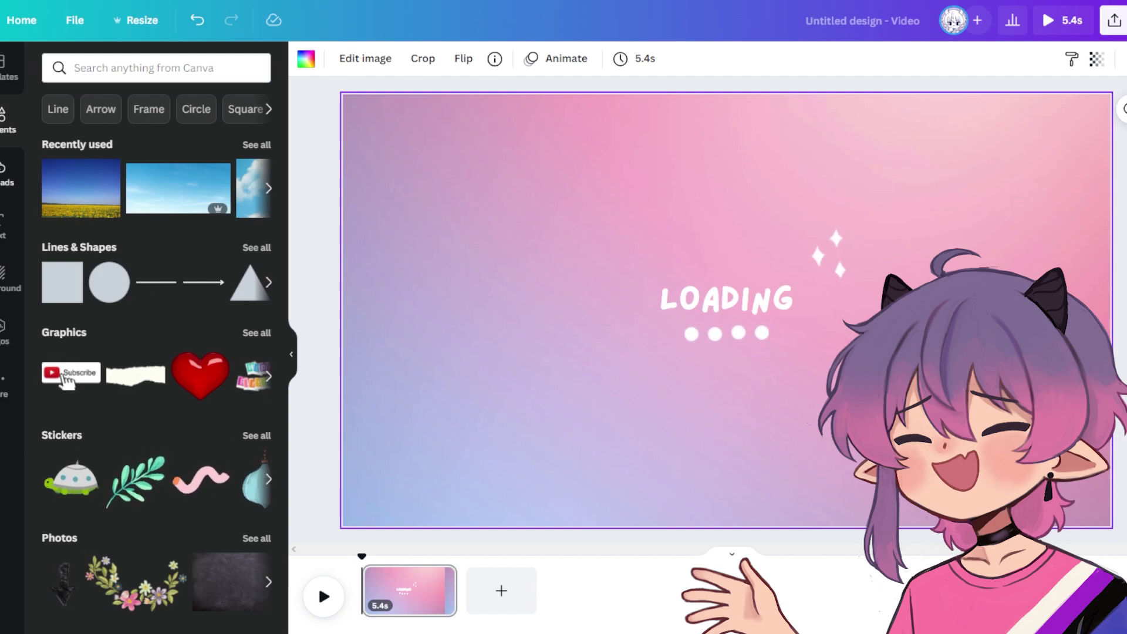
Step: Add the uploaded chibi mascot, centre it, and move the LOADING text to the page bottom for editing
left_click(7, 176)
left_click(88, 340)
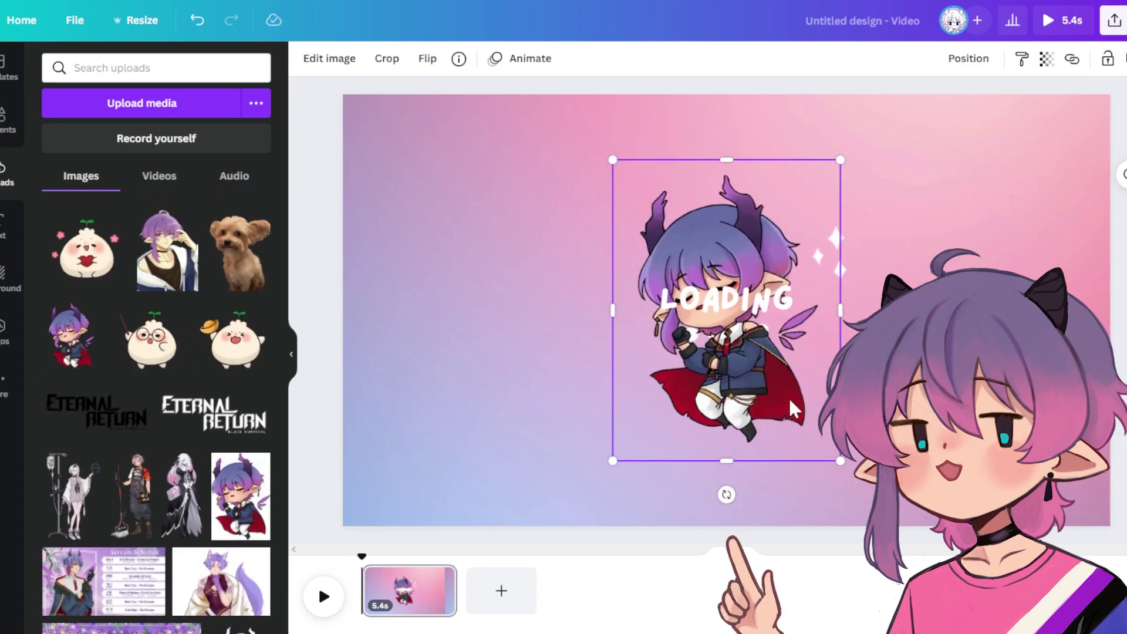
left_click(734, 302)
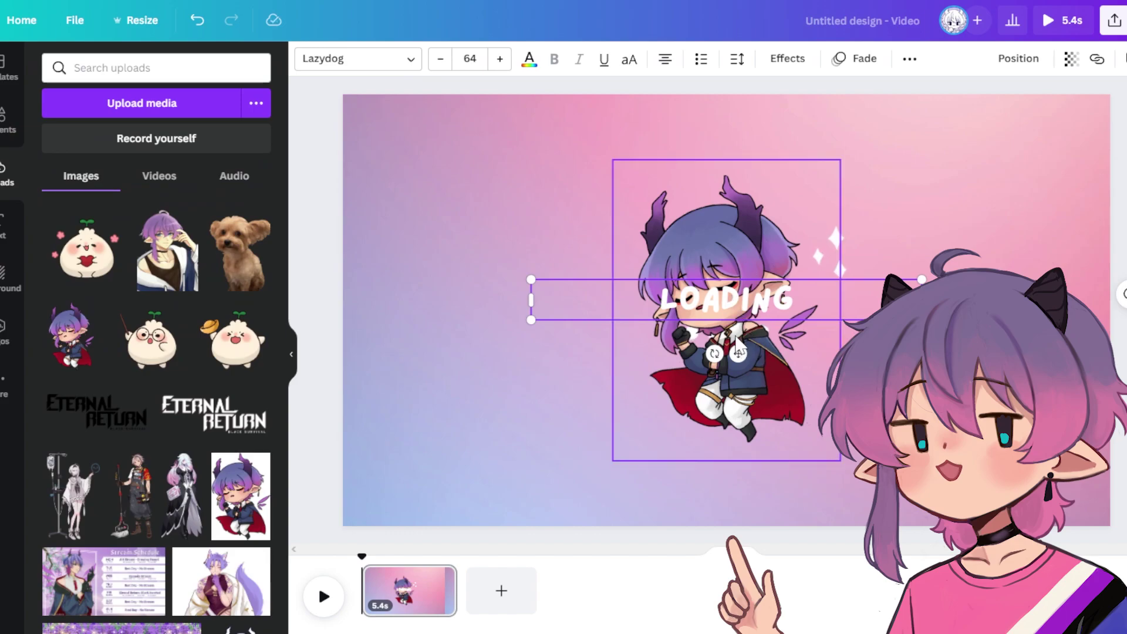
key("Delete")
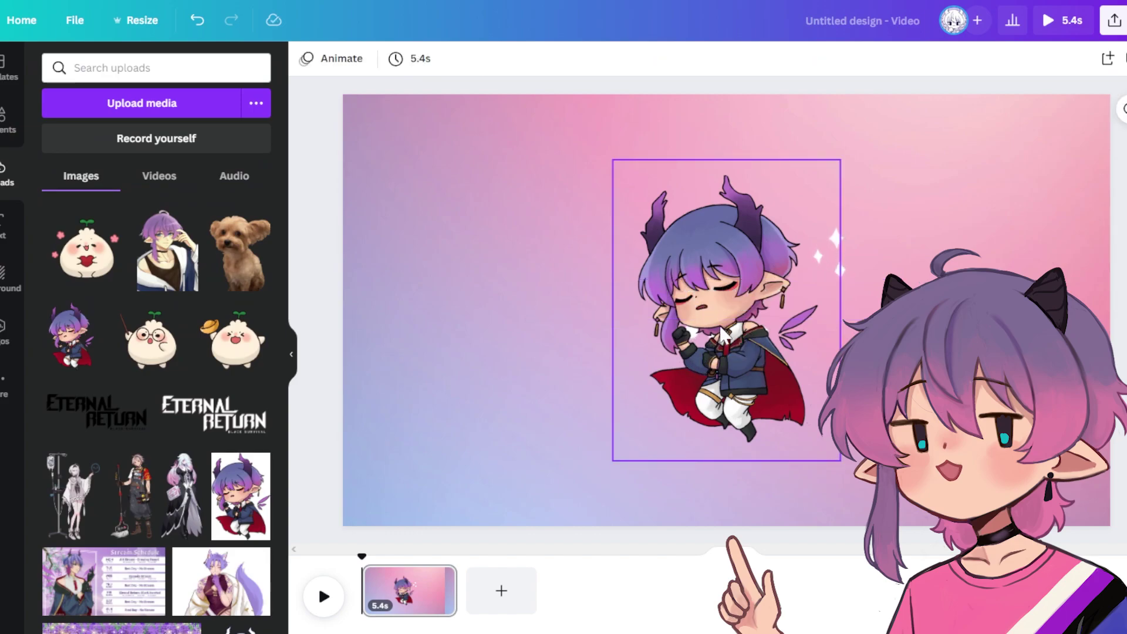
key("ctrl+z")
mouse_move(724, 336)
left_mouse_down()
mouse_move(765, 328)
mouse_move(730, 308)
mouse_move(740, 347)
left_mouse_up()
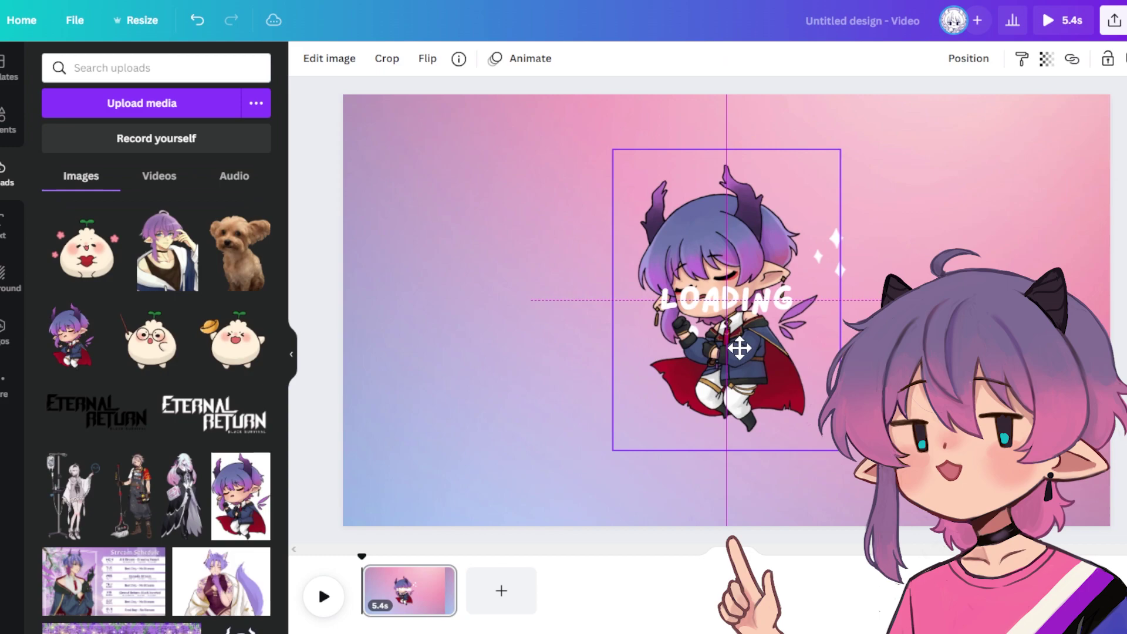
left_click_drag(727, 303, 727, 455)
double_click(727, 461)
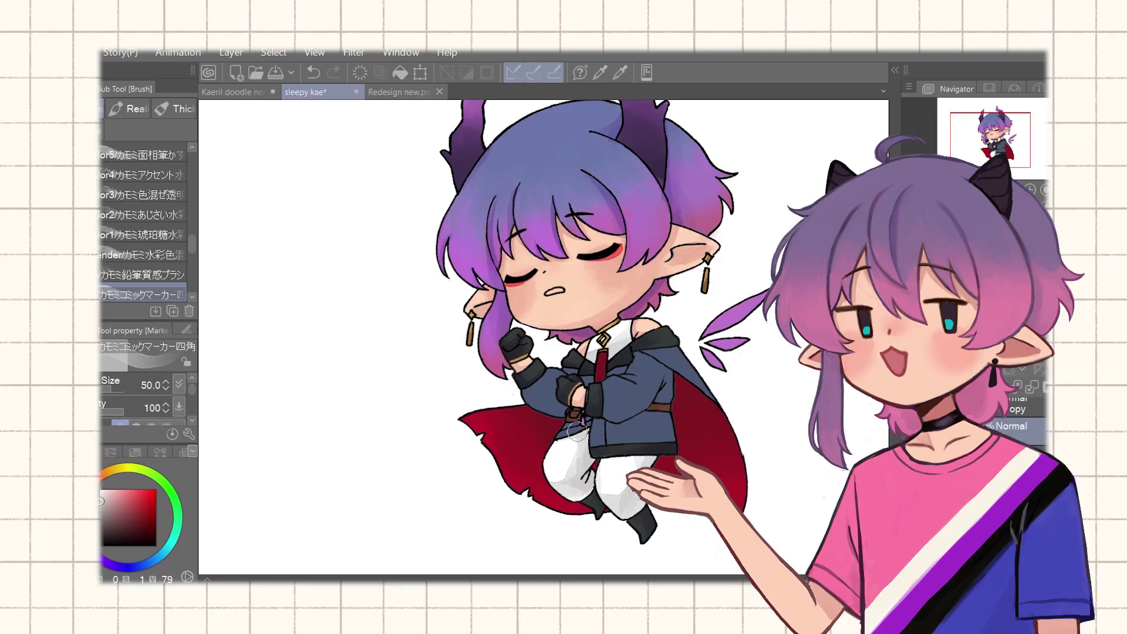
Step: Pick a more saturated jacket blue and adjust the brush size in Clip Studio Paint
left_click(631, 375, "alt")
key("]")
key("]")
key("]")
left_click(543, 402, "alt")
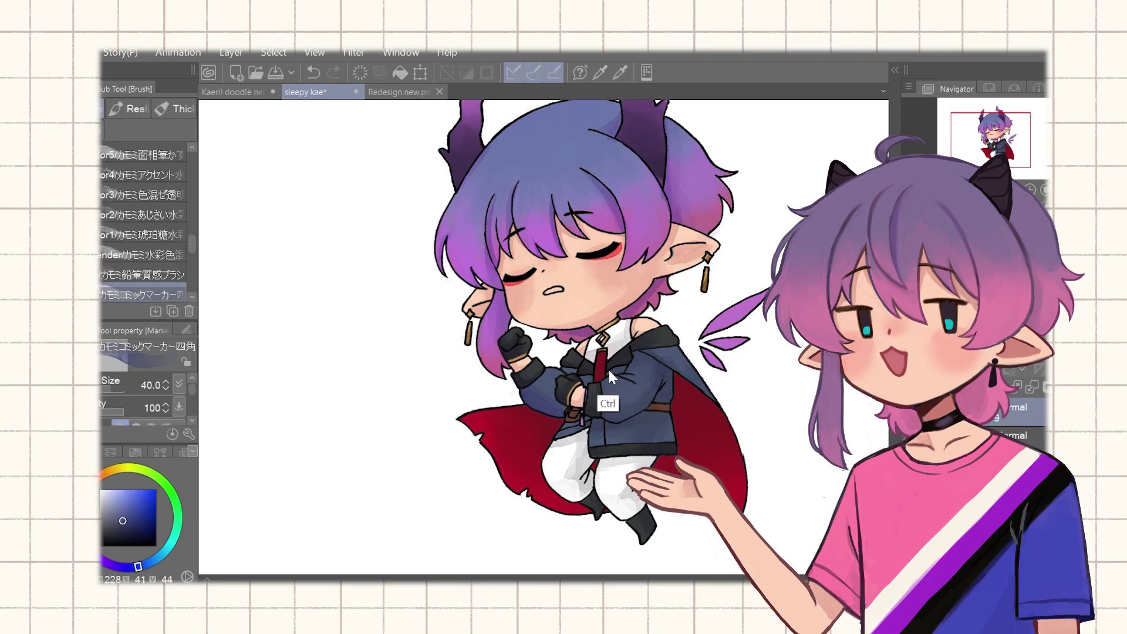
key("[")
key("[")
key("[")
scroll(658, 481, "up", 2)
key("b")
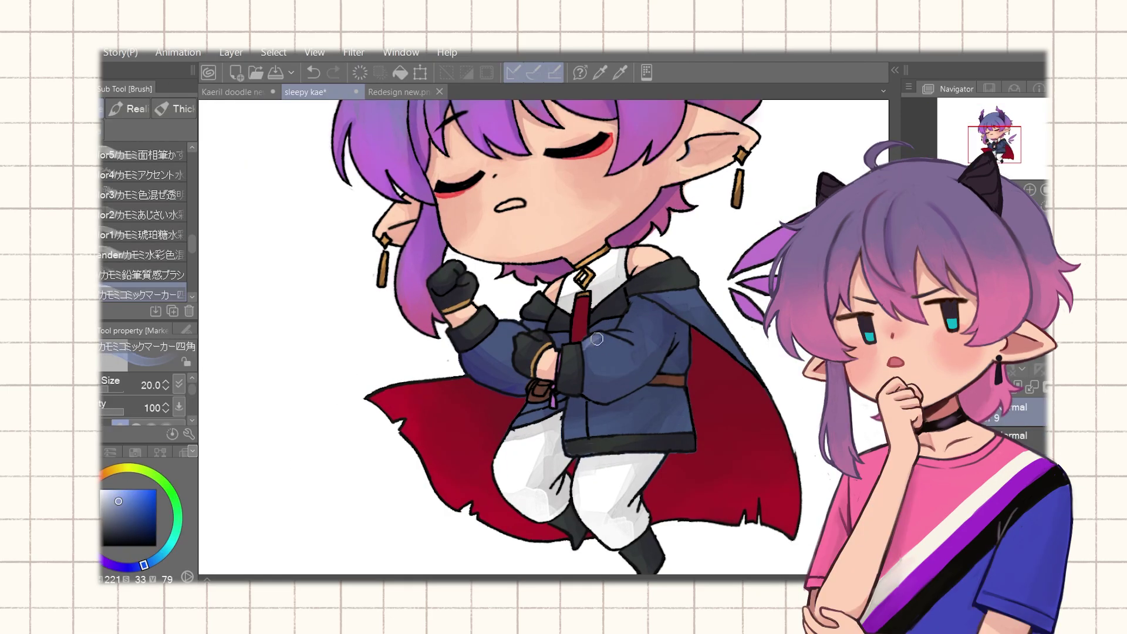
Step: Paint purple wing strokes beside the chibi with a watercolour brush, undoing bad strokes
left_click(643, 355, "alt")
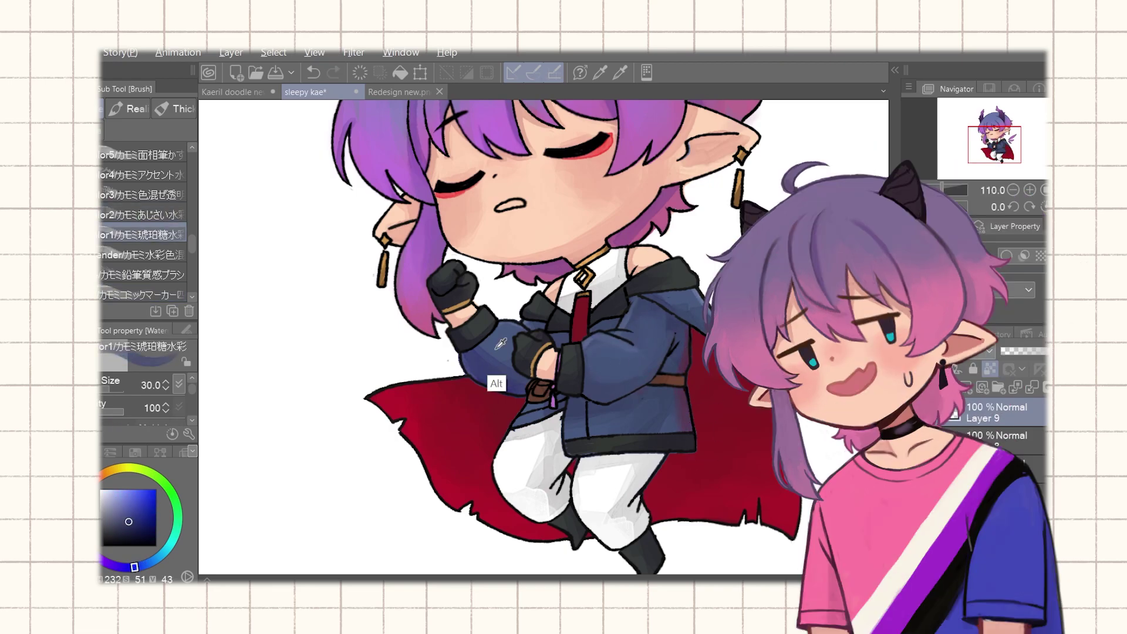
left_click(515, 402, "alt")
scroll(586, 492, "down", 2)
scroll(144, 235, "up", 3)
key("]")
key("]")
key("]")
key("]")
key("]")
key("]")
key("]")
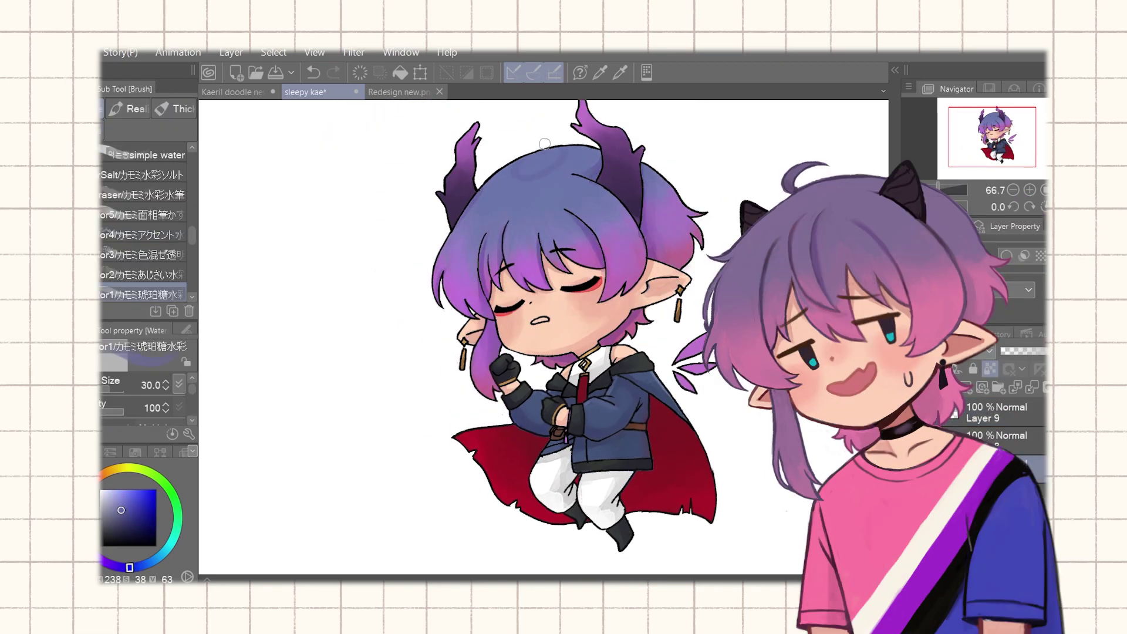
left_click(552, 257, "alt")
key("[")
key("[")
key("[")
key("[")
key("[")
key("[")
key("[")
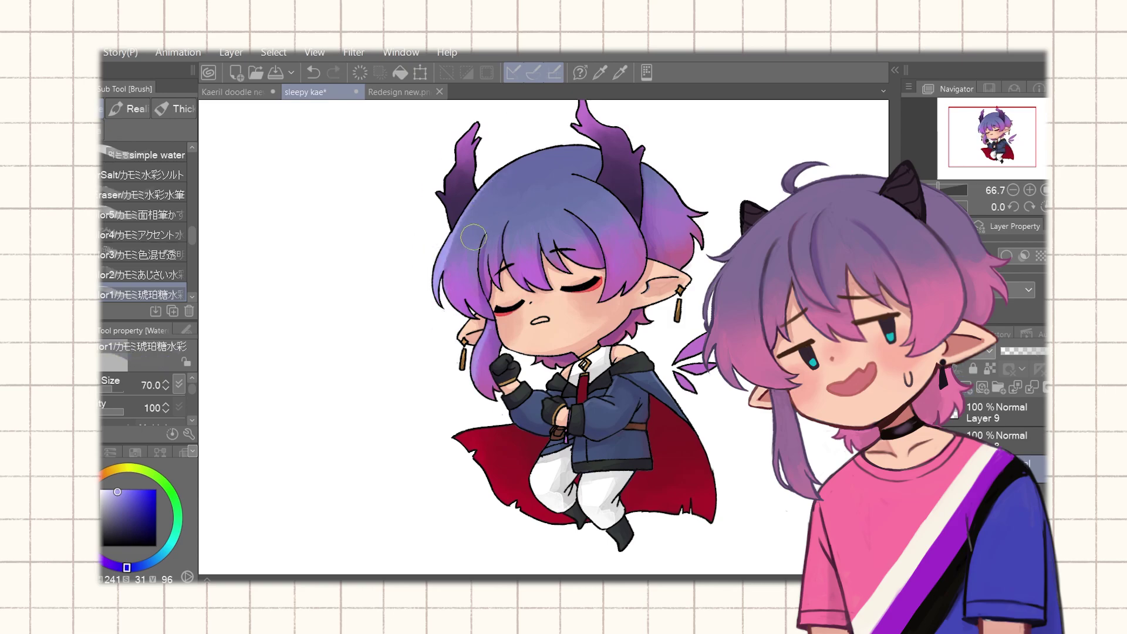
key("ctrl+z")
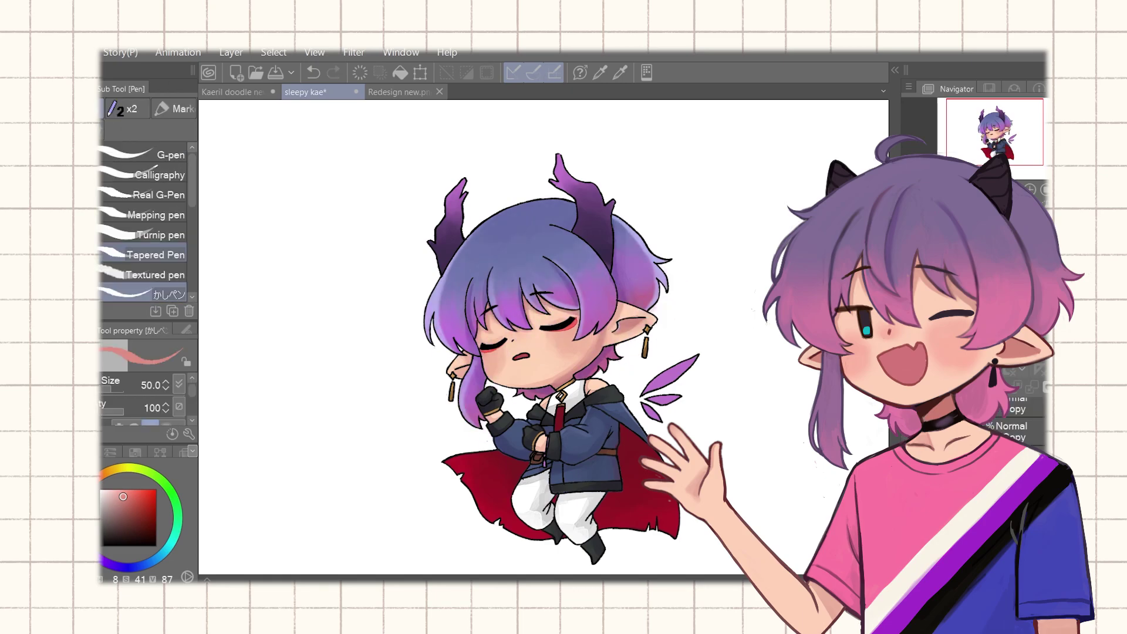
scroll(578, 389, "up", 5)
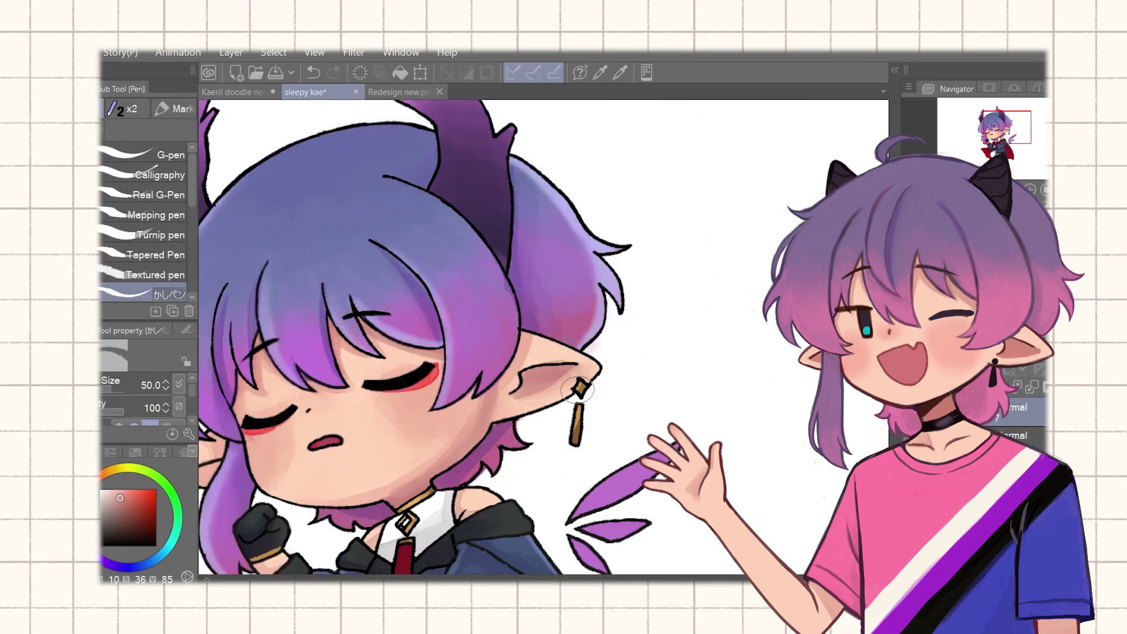
Step: Finish the watercolour touch-up and retype the title as 'NOT Just KAeril'
key("b")
scroll(579, 389, "down", 2)
key("alt")
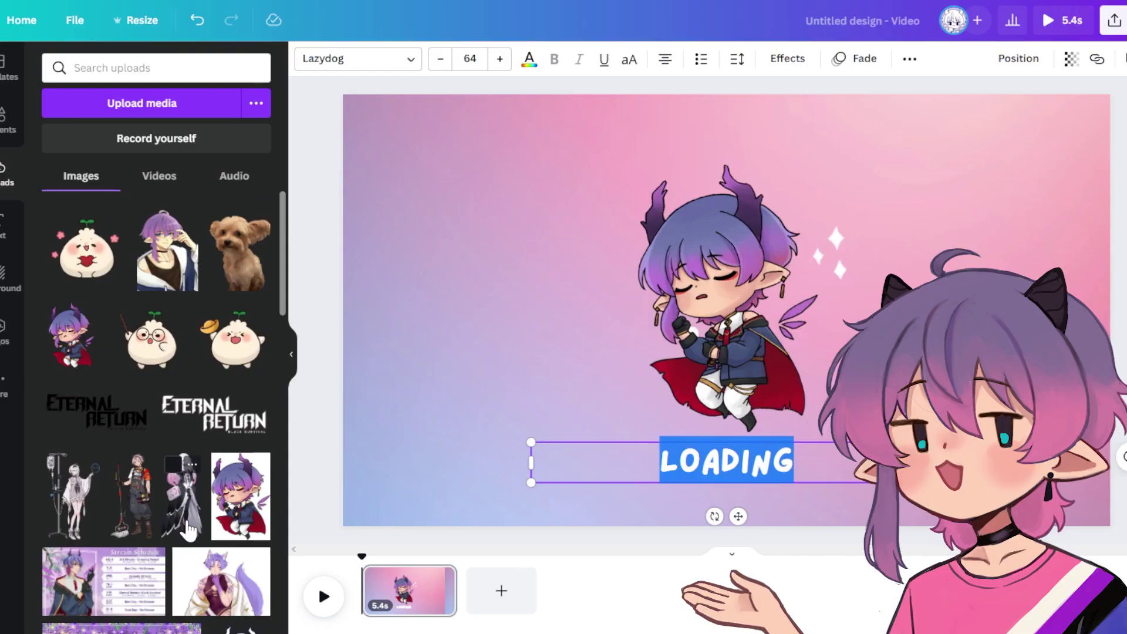
type("NOT")
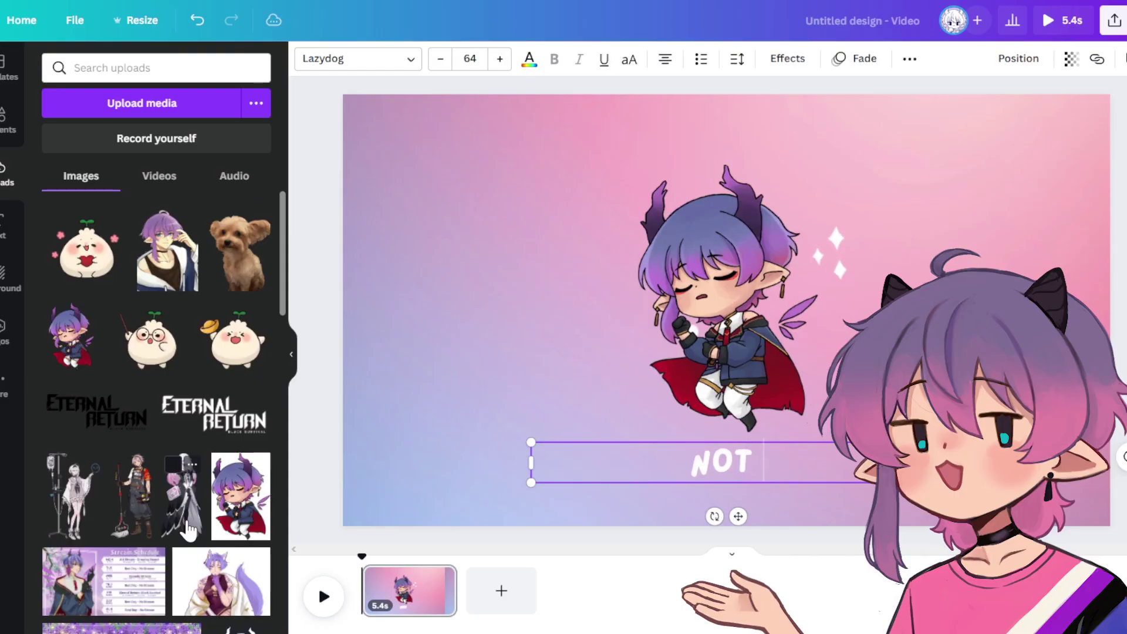
type(" Just KAeril")
left_click(813, 315)
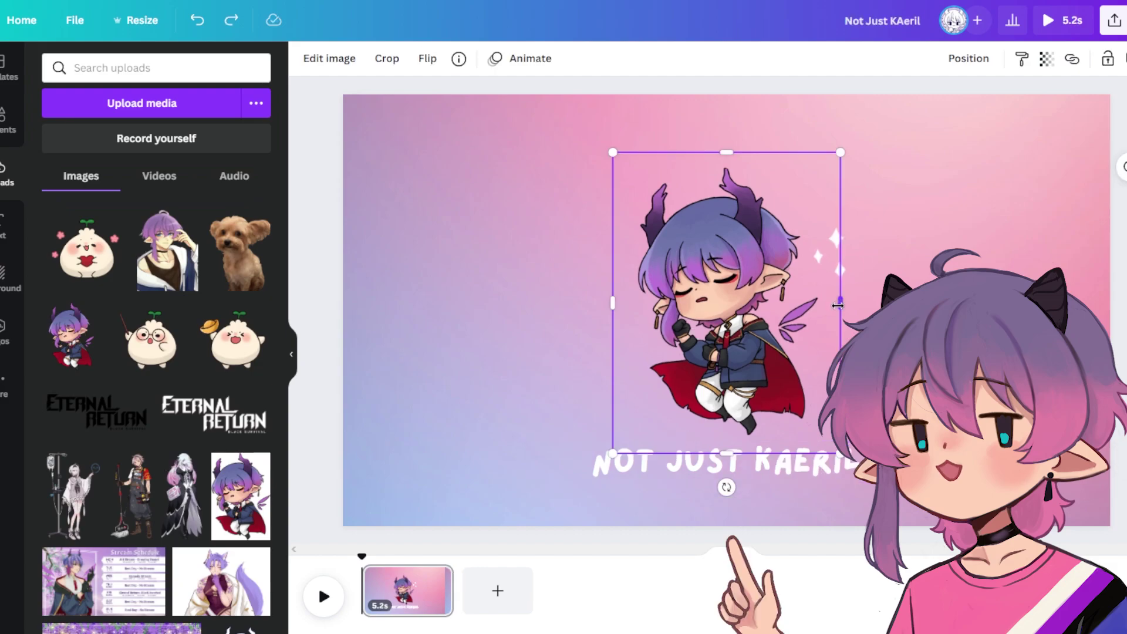
Step: Place a sparkle left of the chibi's head and a duplicate beside its right wing
left_click_drag(831, 254, 730, 321)
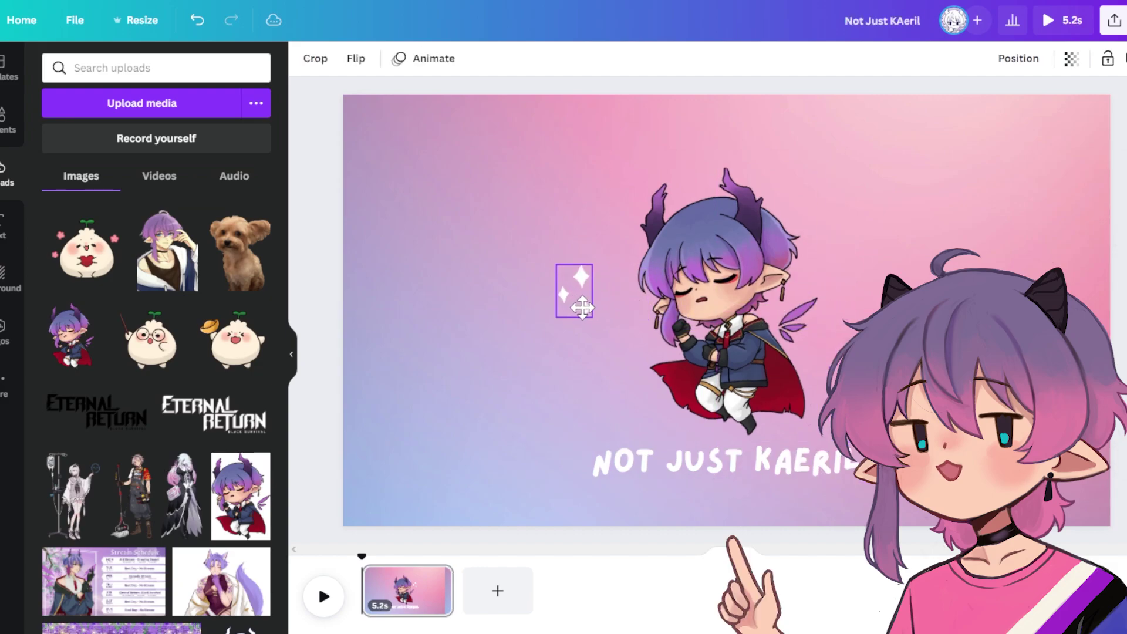
left_click_drag(582, 307, 621, 306)
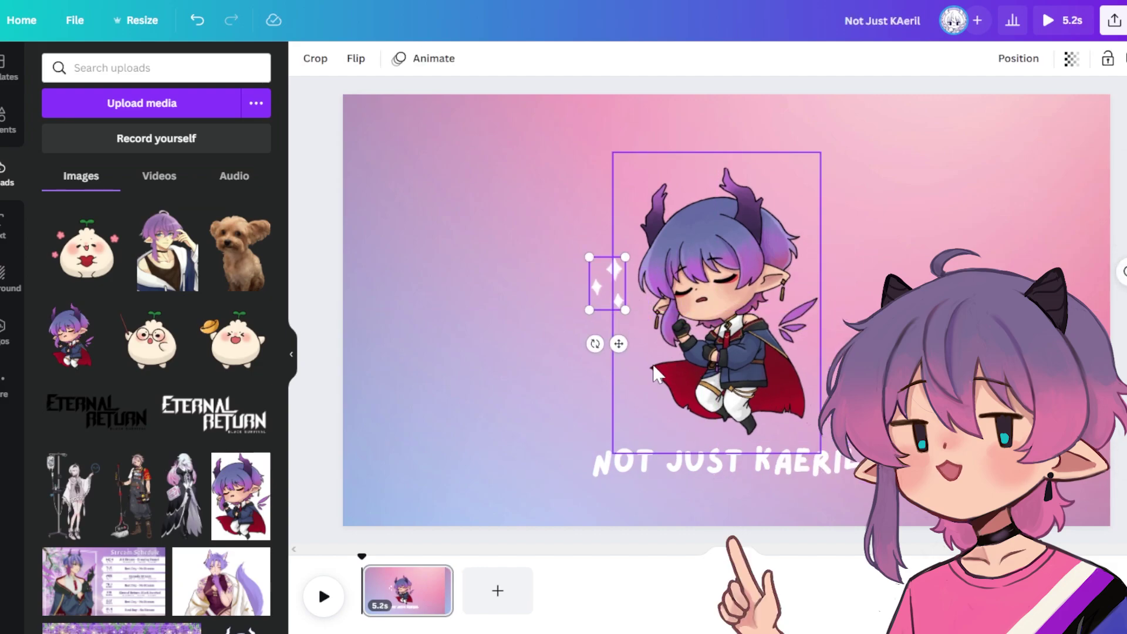
key("ctrl+v")
left_click_drag(816, 350, 820, 346)
left_click(718, 296)
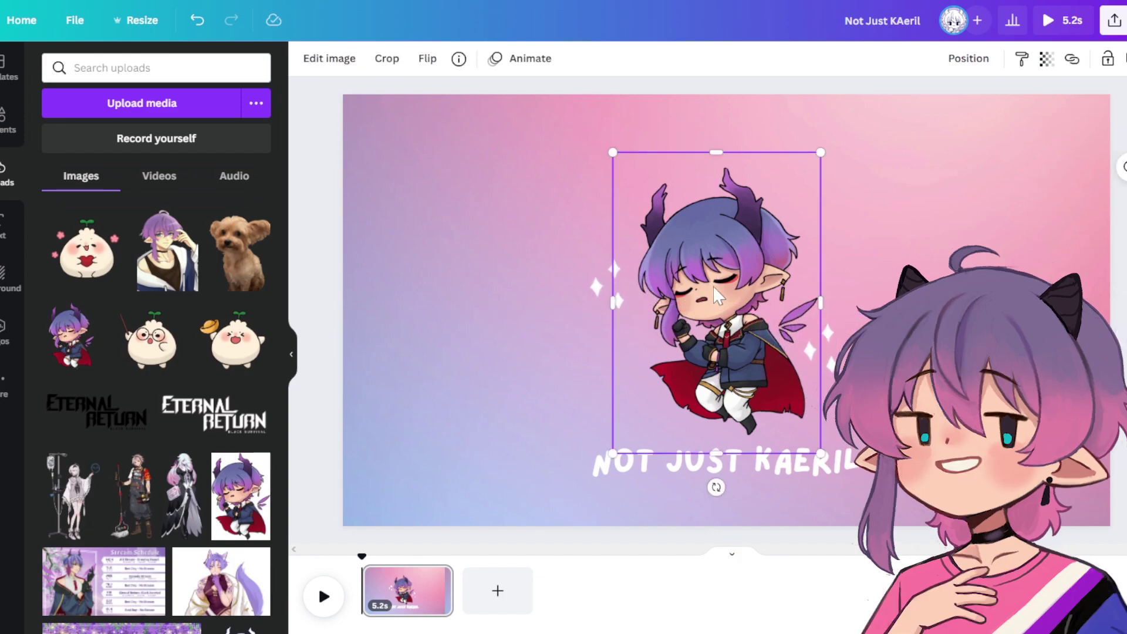
left_click(556, 174)
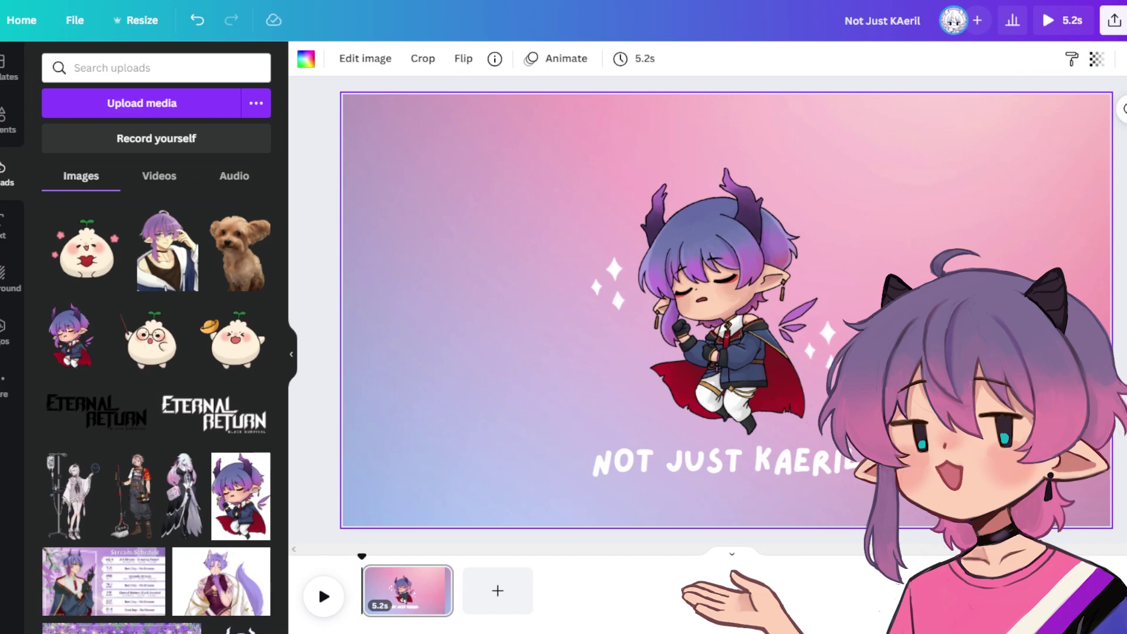
left_click(834, 346)
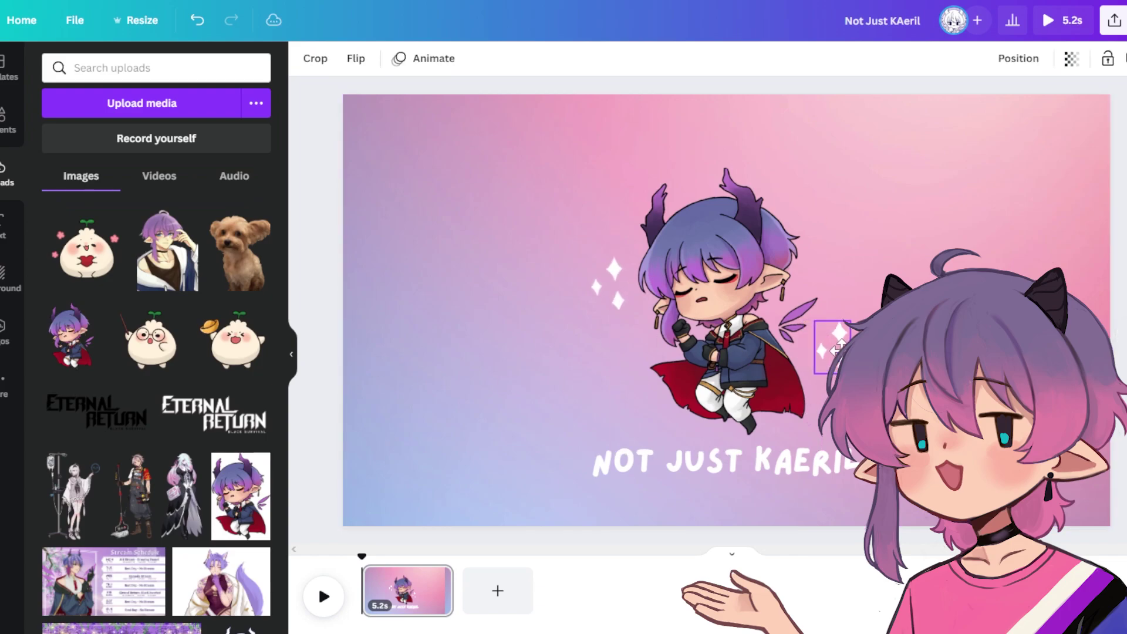
left_click_drag(606, 306, 600, 306)
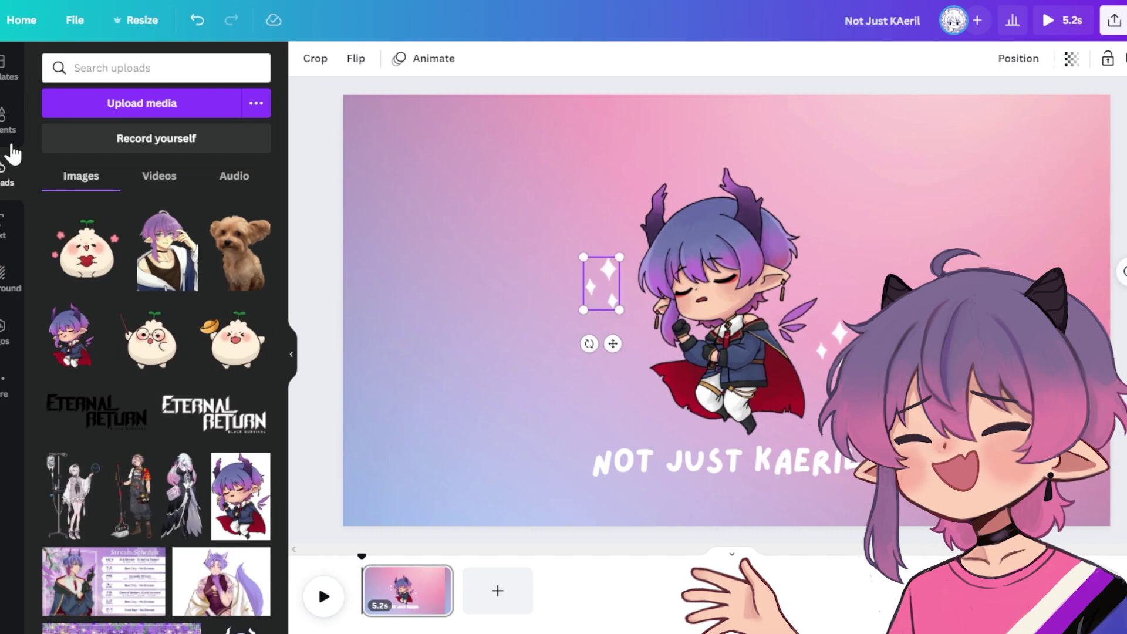
left_click(10, 144)
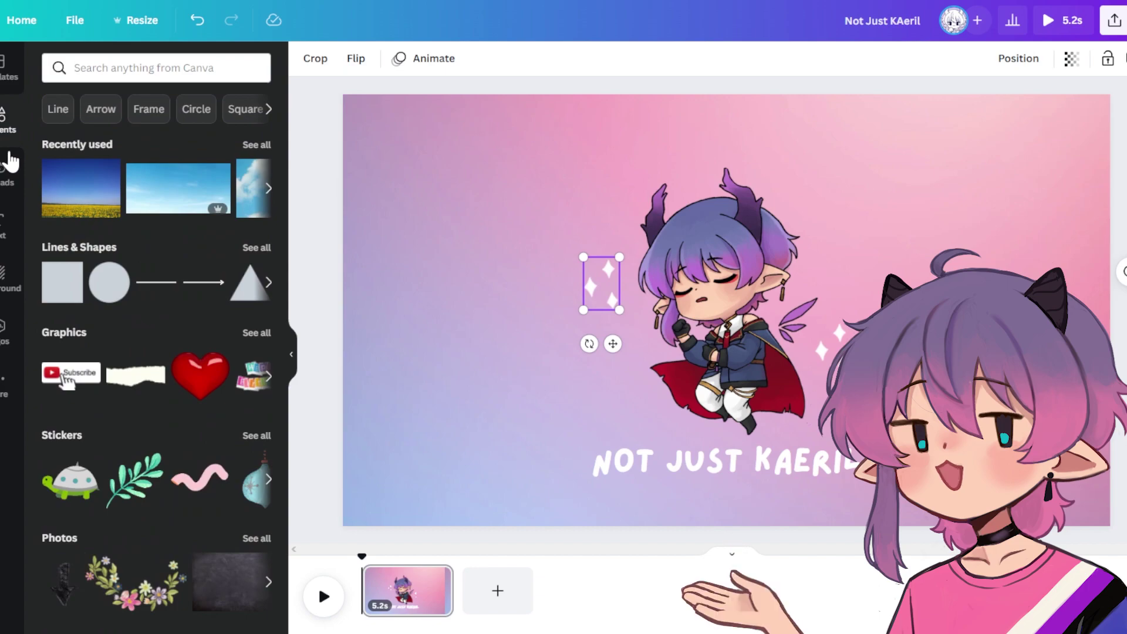
Step: Set the purple sunset photo as page background, enlarged to push the mountains out of frame
left_click(257, 145)
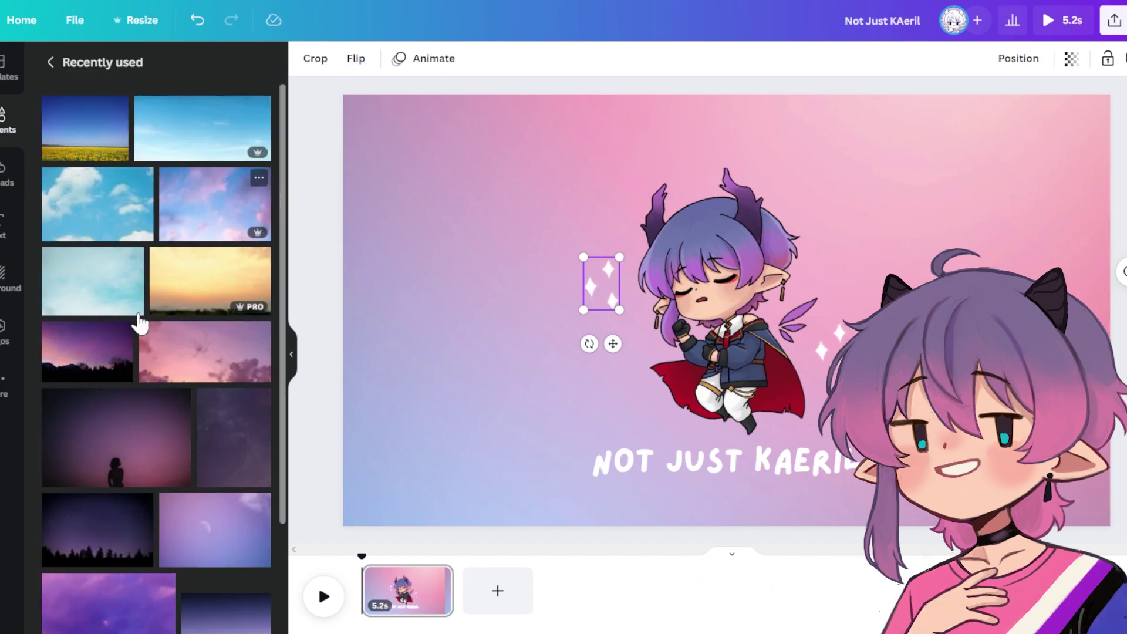
left_click(103, 354)
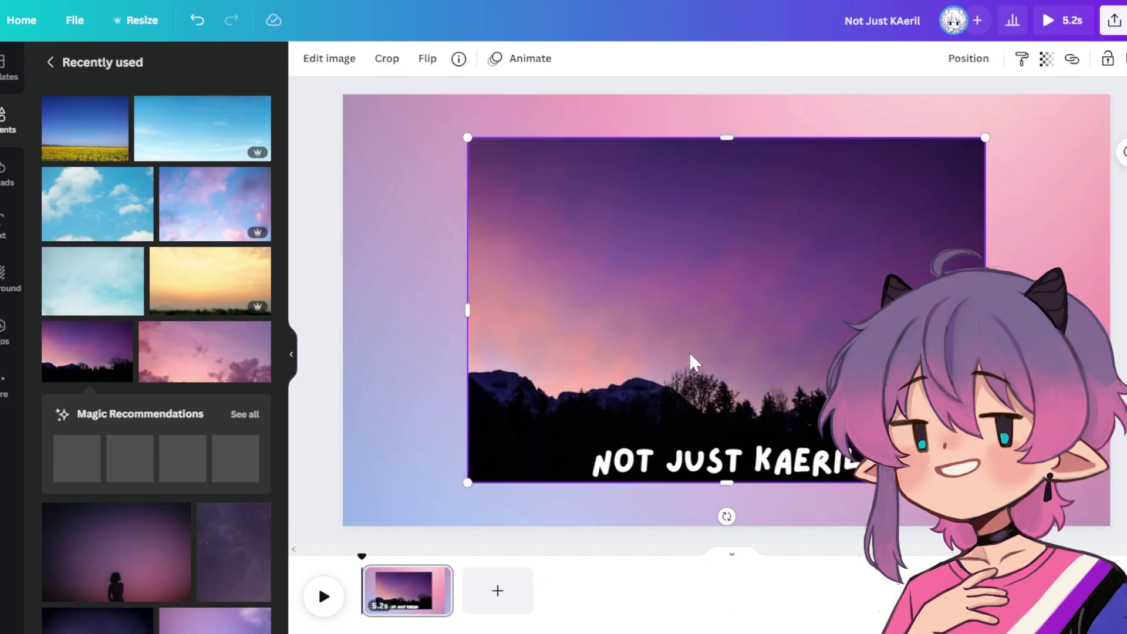
right_click(737, 378)
left_click(786, 590)
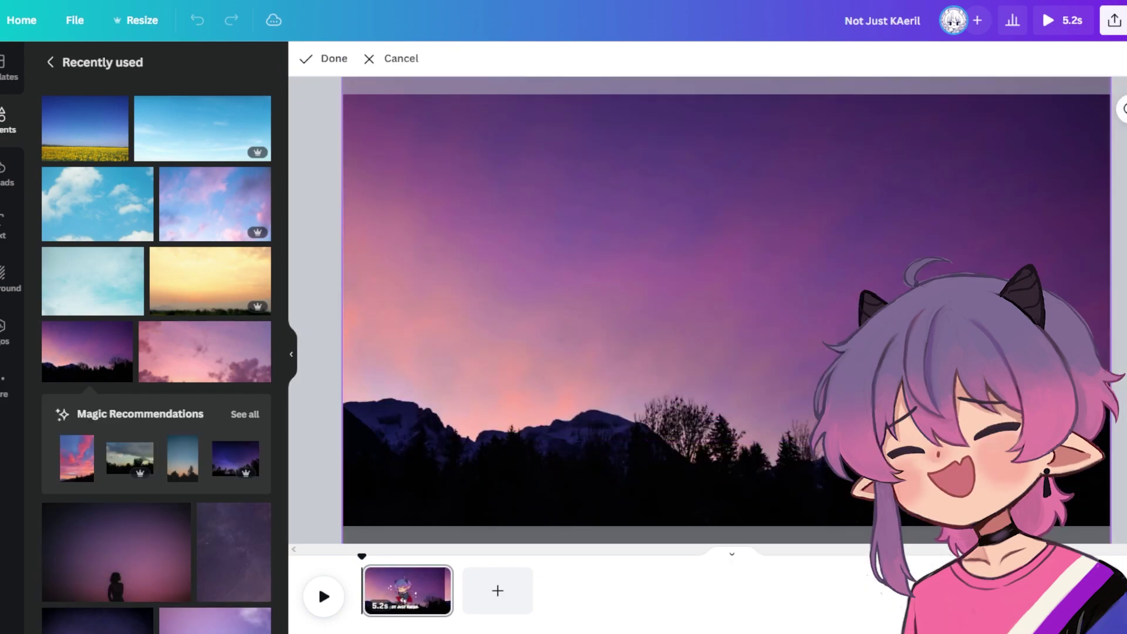
left_click_drag(746, 490, 714, 479)
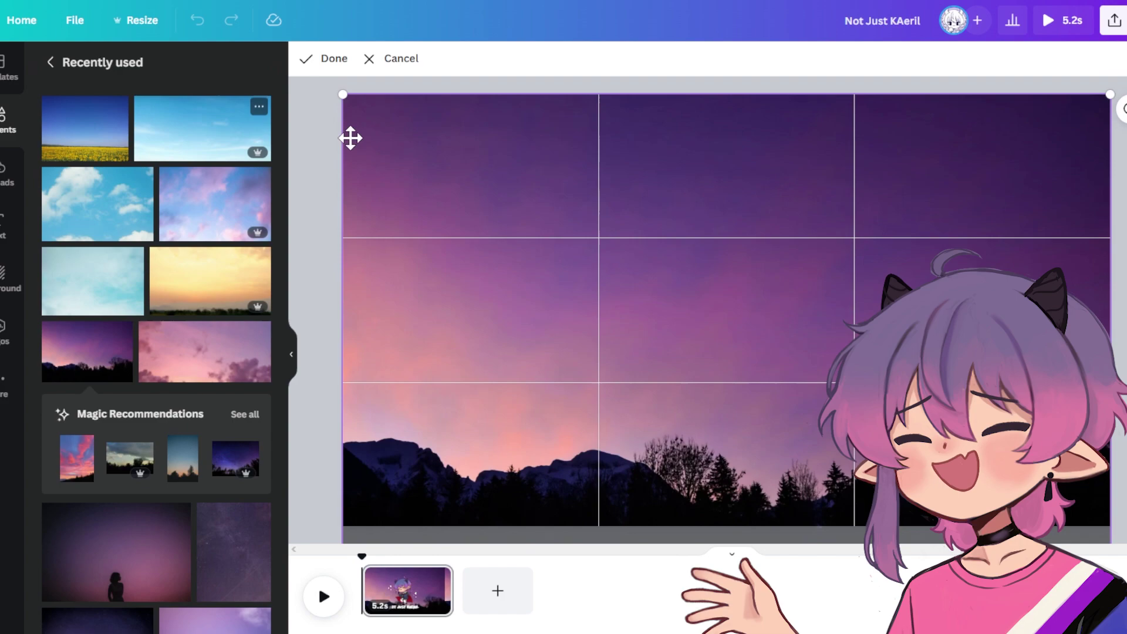
left_click_drag(343, 95, 896, 287)
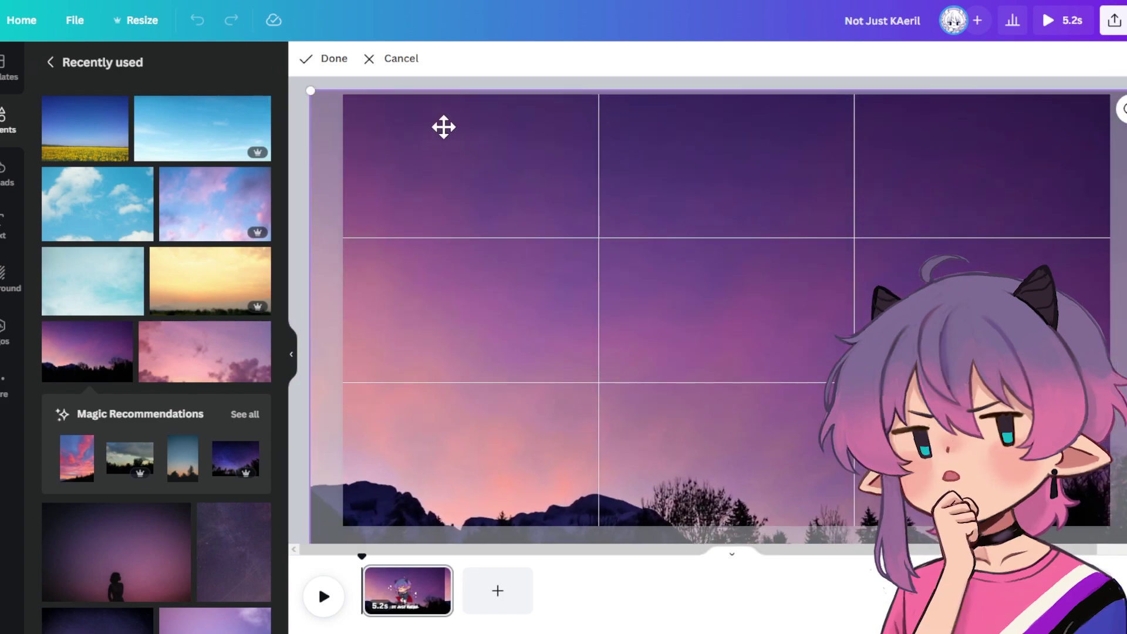
left_click_drag(443, 126, 849, 530)
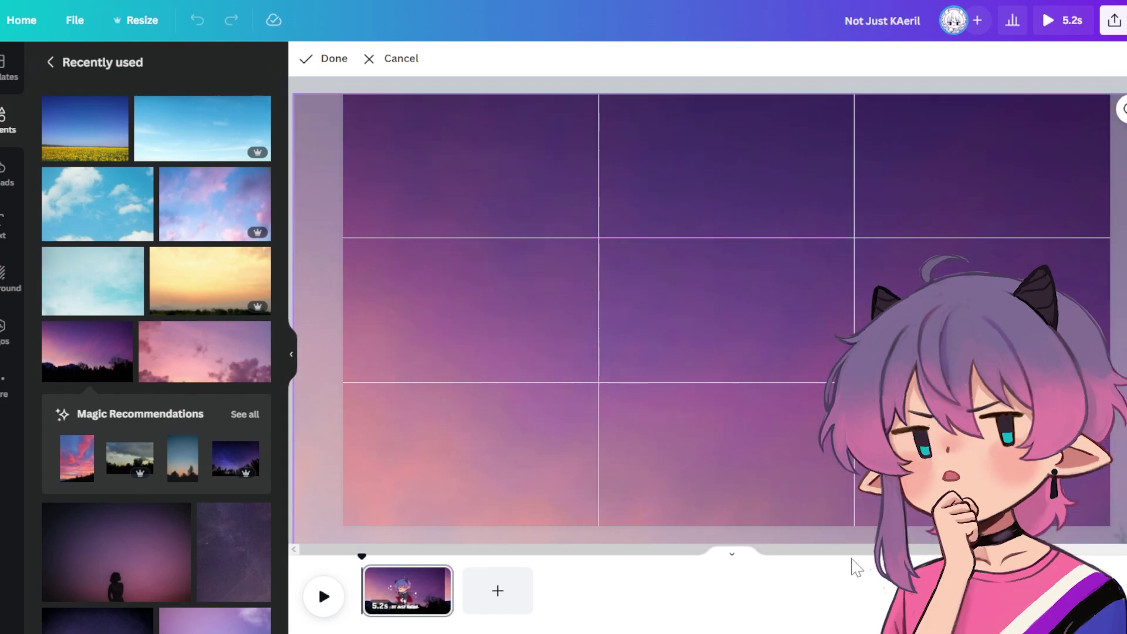
left_click(857, 567)
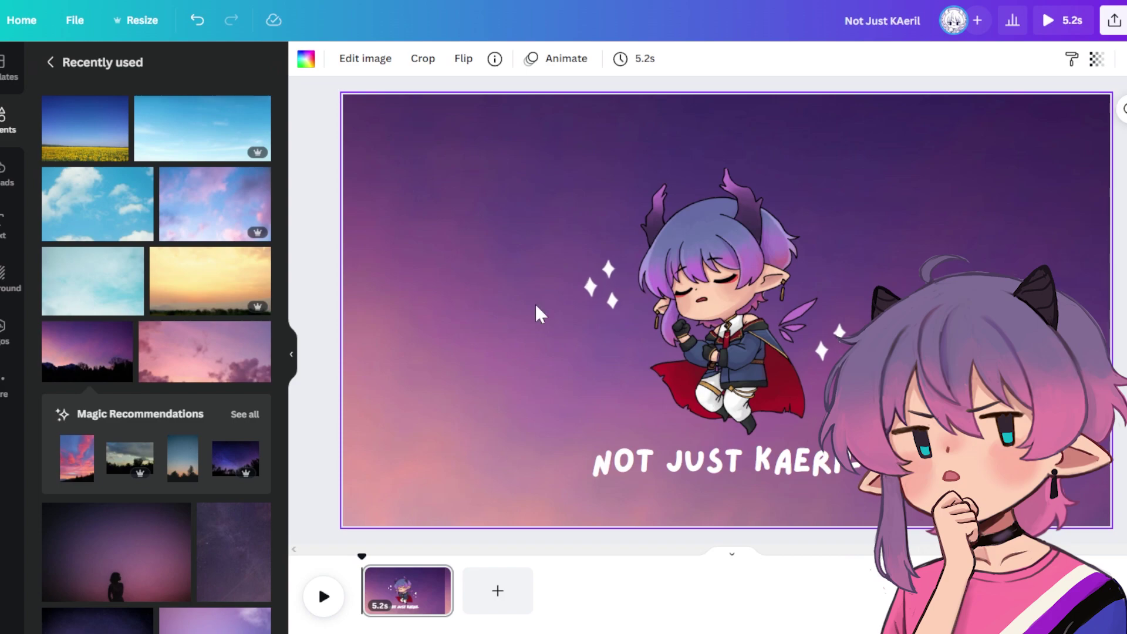
Step: Make the purple cloudy sky photo the page background instead
scroll(151, 382, "down", 6)
left_click(88, 377)
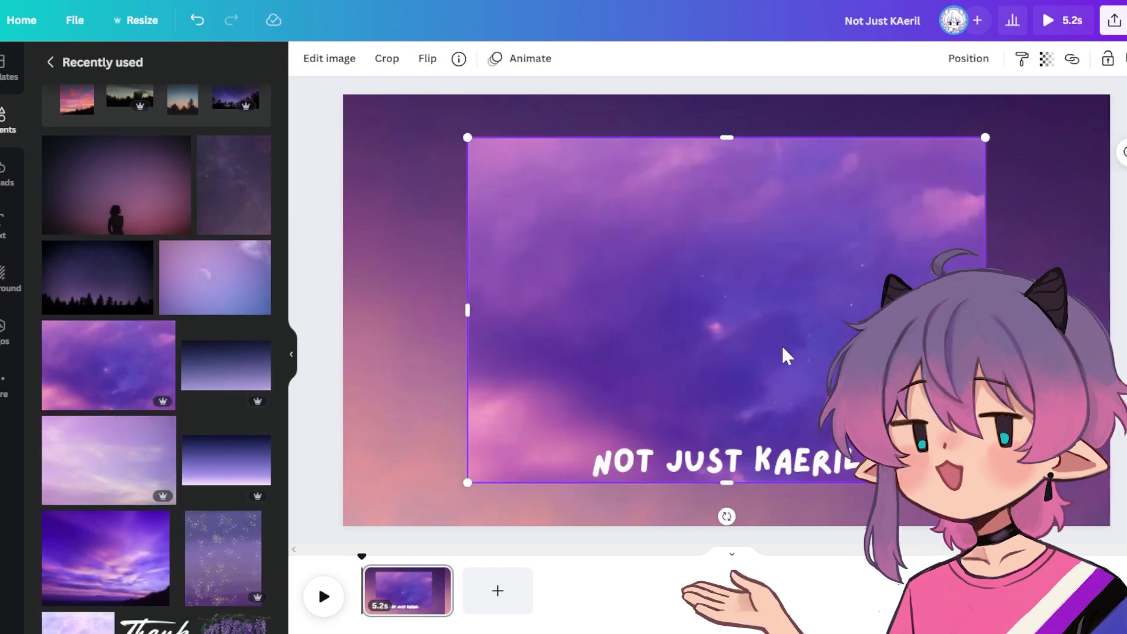
right_click(786, 354)
left_click(844, 596)
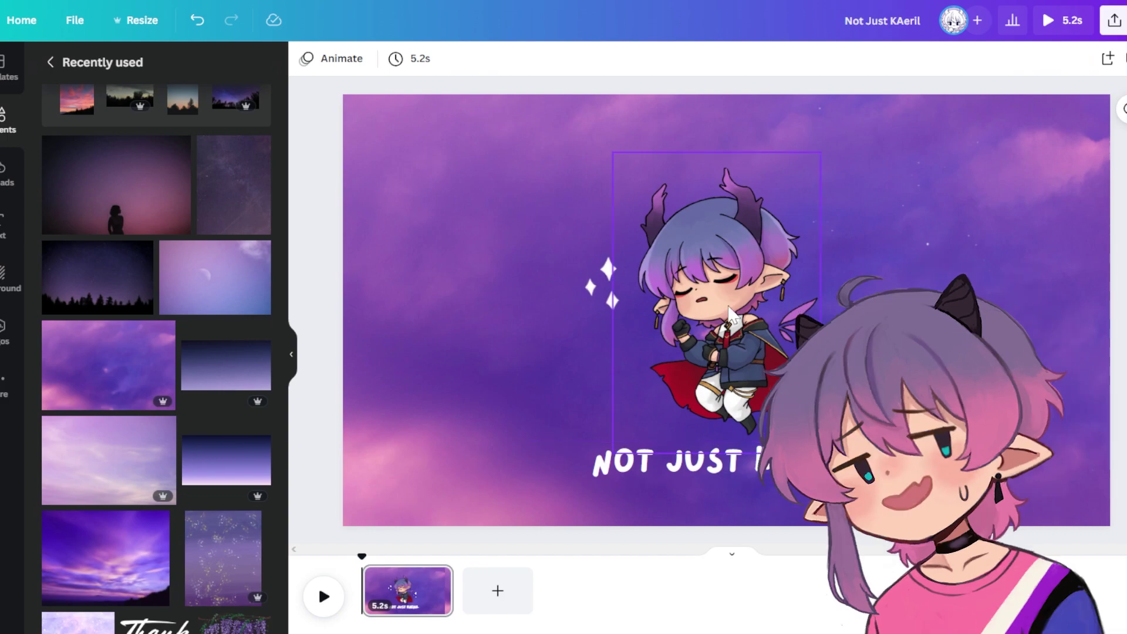
Step: Shift the chibi mascot slightly left and trim the left edge of its frame
left_click_drag(734, 315, 686, 297)
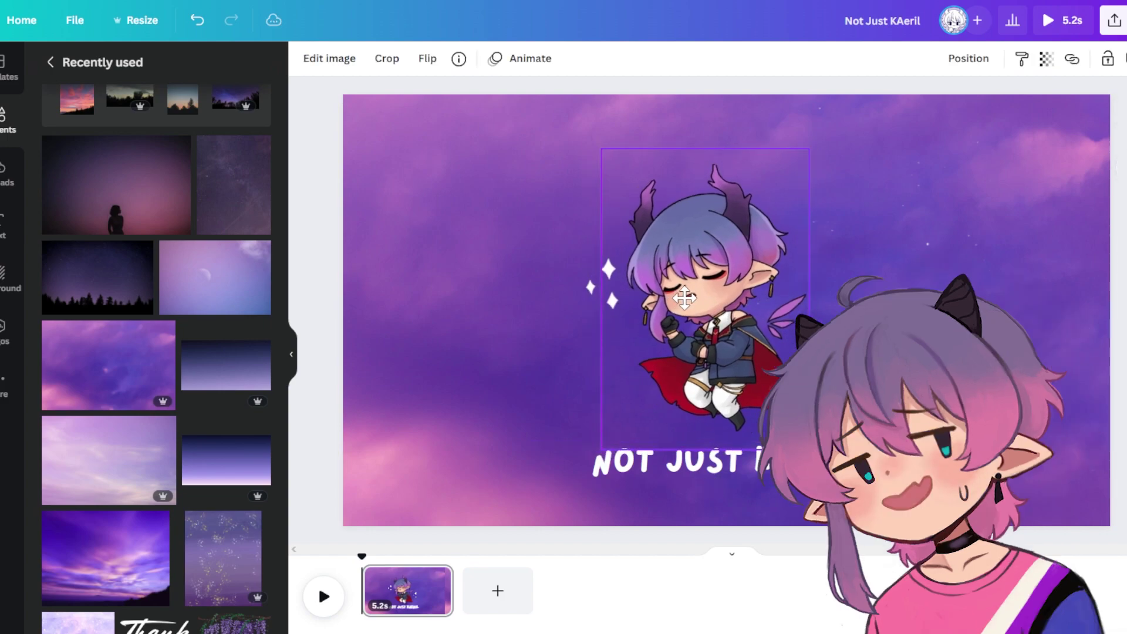
left_click_drag(600, 301, 620, 301)
mouse_move(726, 305)
left_mouse_down()
mouse_move(716, 301)
mouse_move(727, 305)
left_mouse_up()
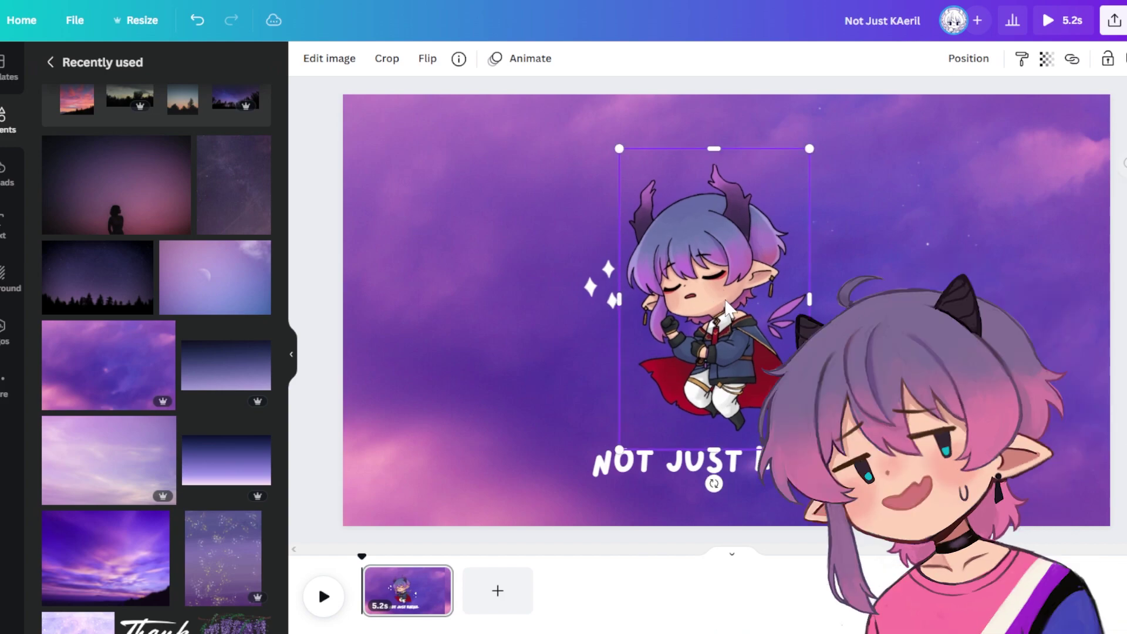
left_click(904, 277)
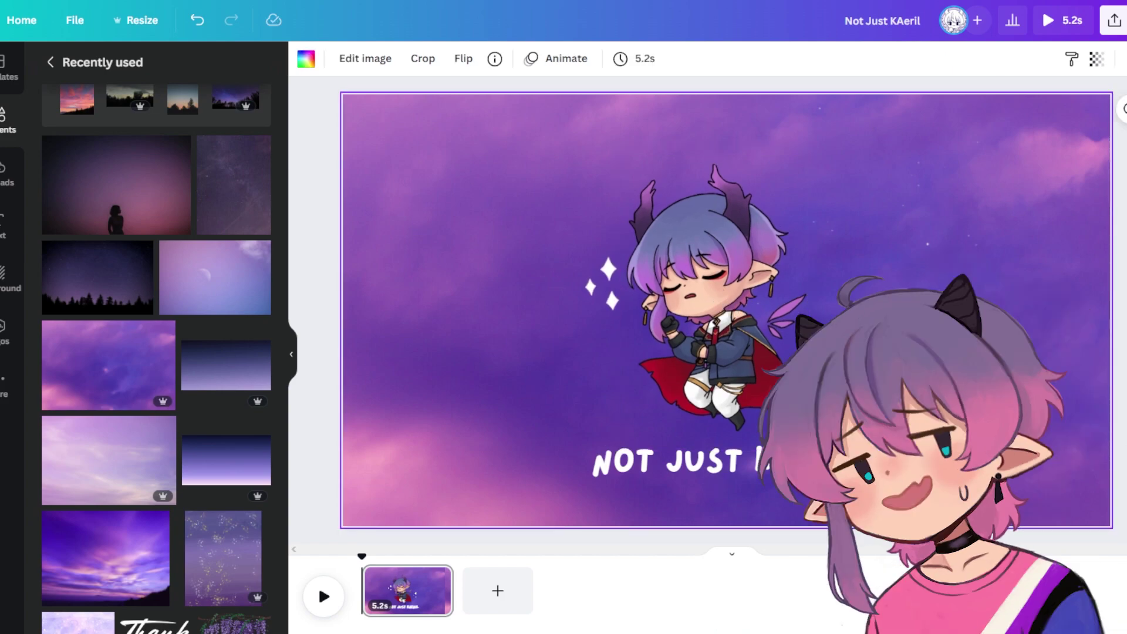
Step: Try the Grand Hotel and Kelin Eator fonts on the title text
left_click(724, 452)
left_click(401, 64)
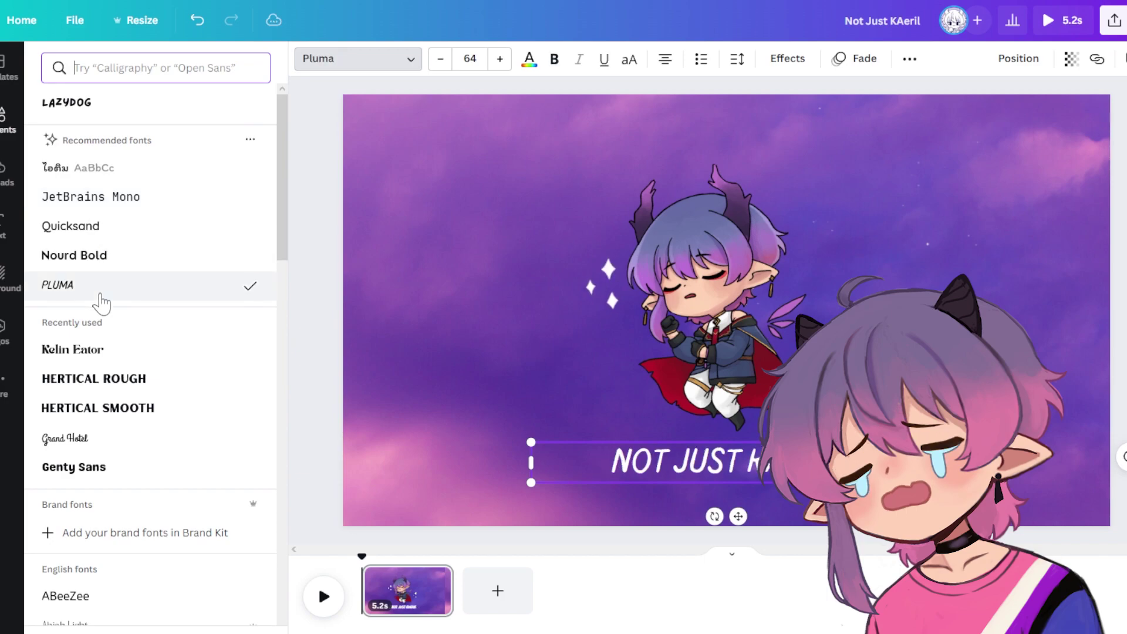
left_click(94, 437)
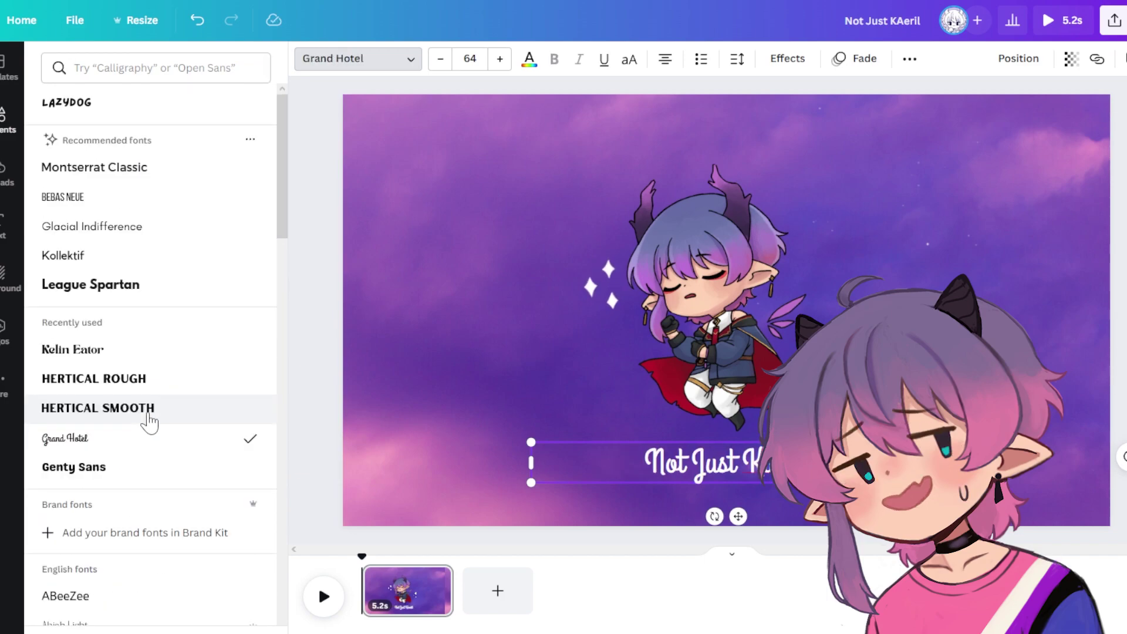
left_click(235, 352)
key("Escape")
Step: Try Binggo Wood, Blueberry, Bobby Jones Soft, Cabin Sketch and Chewy fonts on the title
scroll(158, 423, "down", 15)
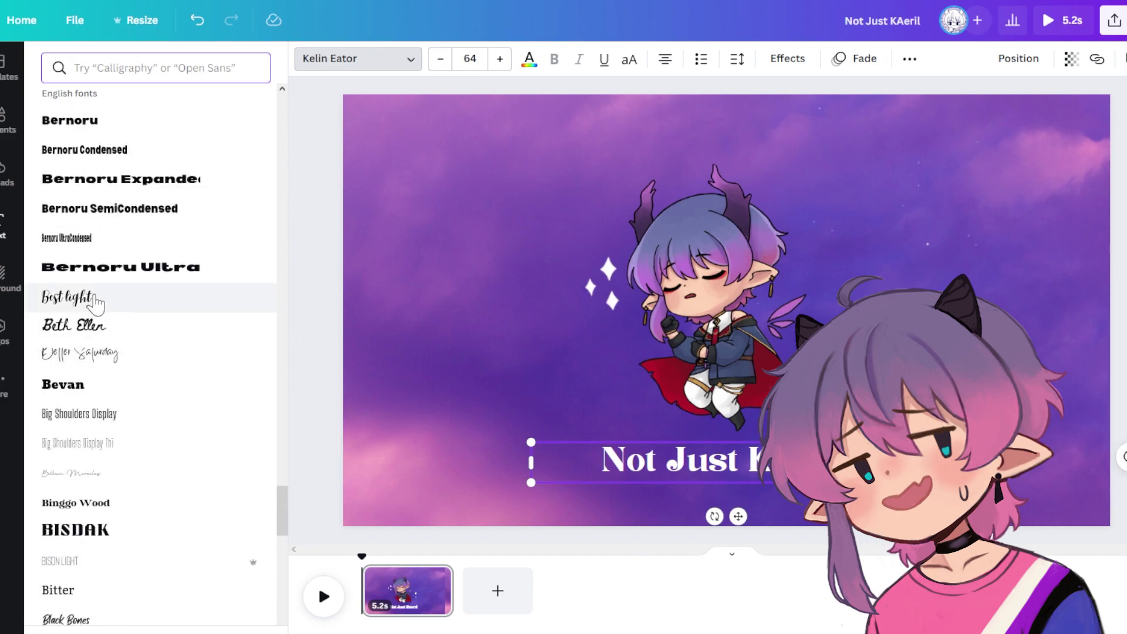
left_click(118, 329)
left_click(118, 402)
left_click(118, 546)
scroll(116, 468, "down", 5)
scroll(118, 411, "down", 8)
left_click(117, 443)
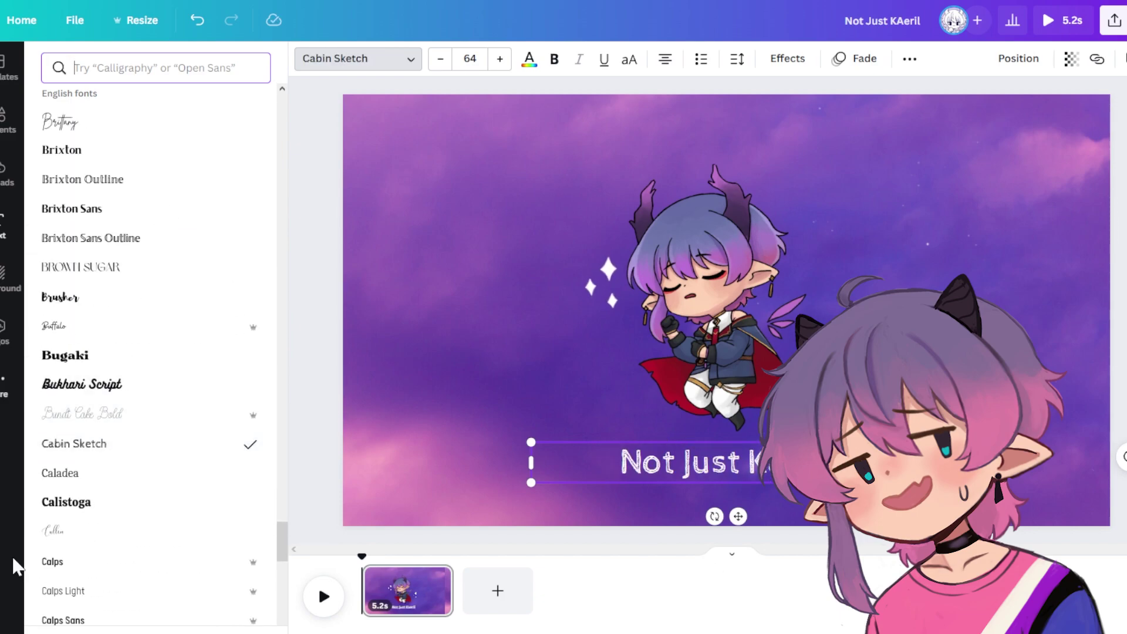
scroll(117, 411, "down", 8)
left_click(118, 324)
key("Escape")
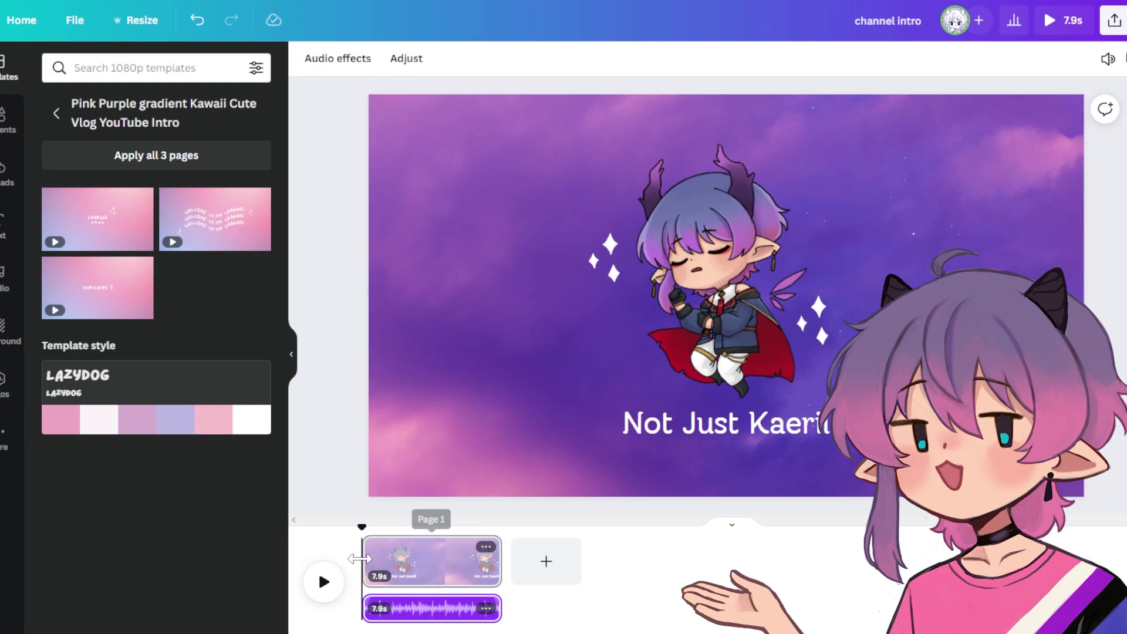
Step: Enlarge the canvas, select the background, and play the intro preview
left_click(555, 622)
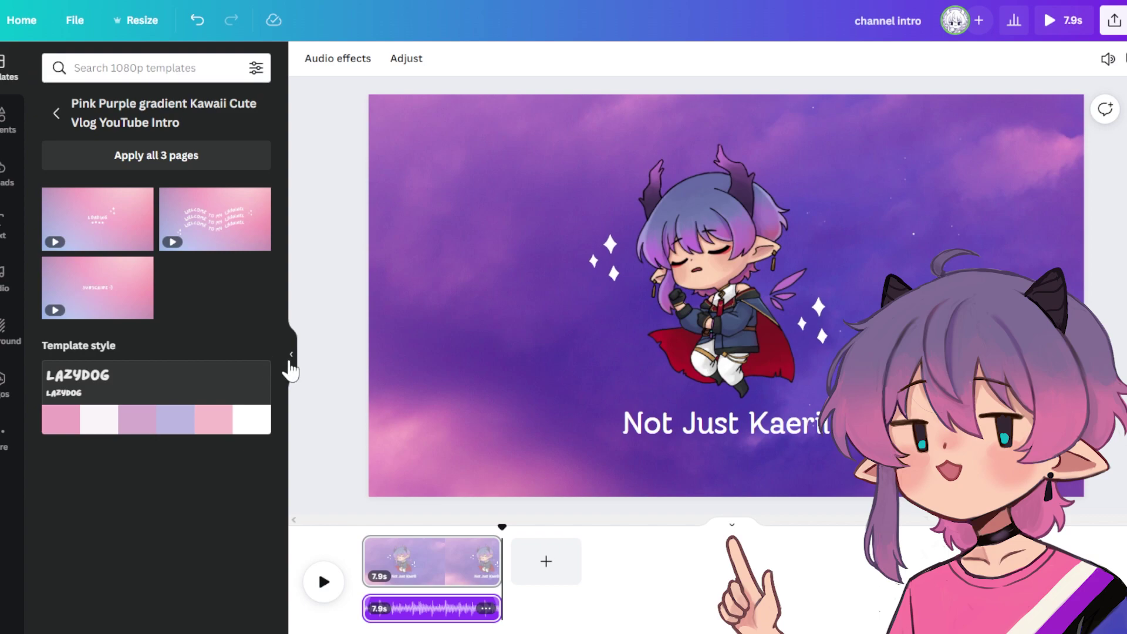
left_click(291, 358)
left_click(296, 367)
key("space")
left_click(66, 584)
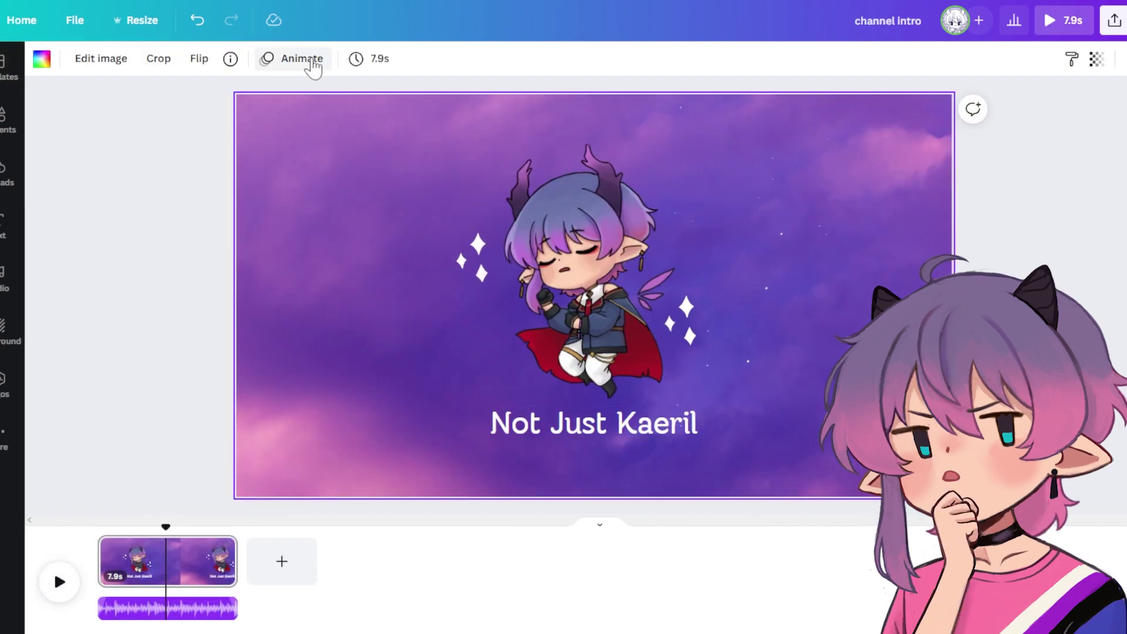
Step: Preview and apply the Simple page animation
left_click(311, 61)
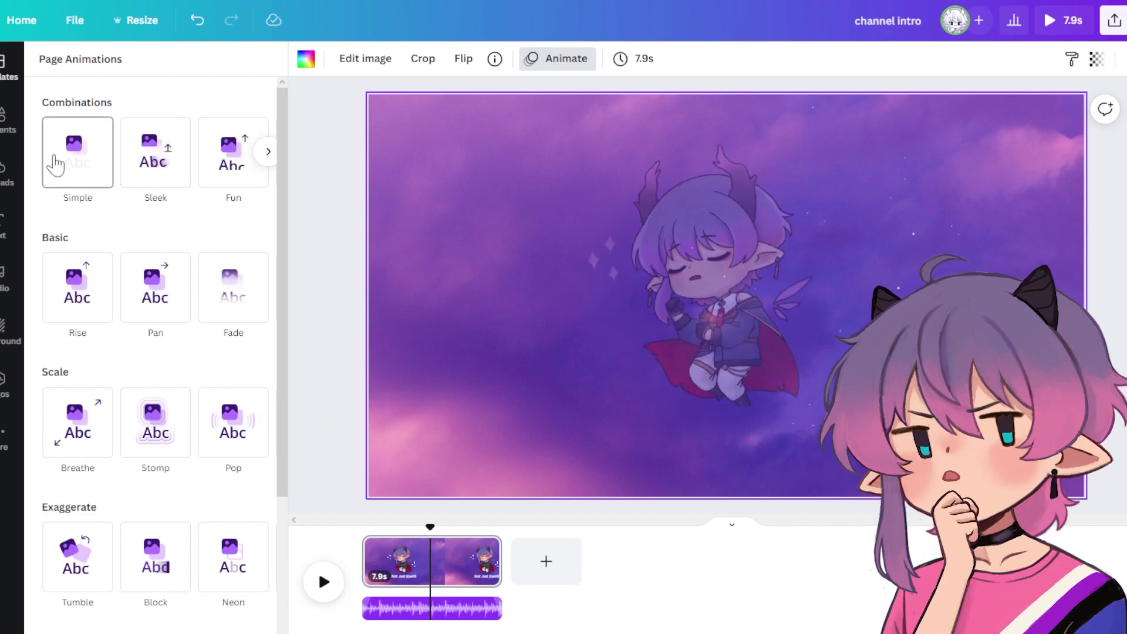
left_click(56, 166)
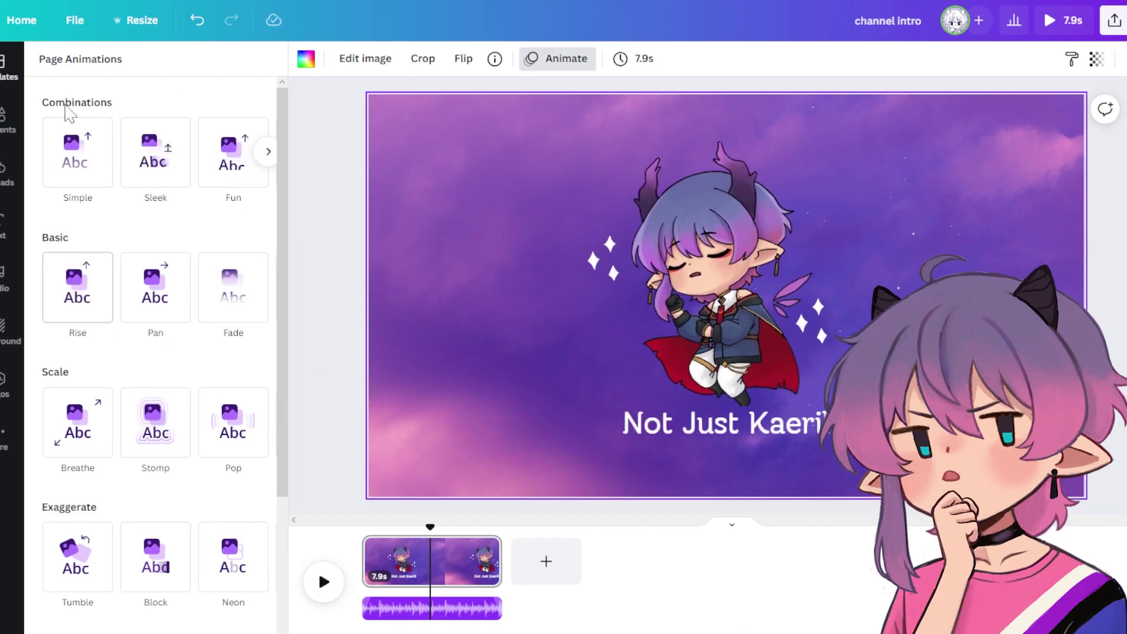
scroll(196, 521, "down", 4)
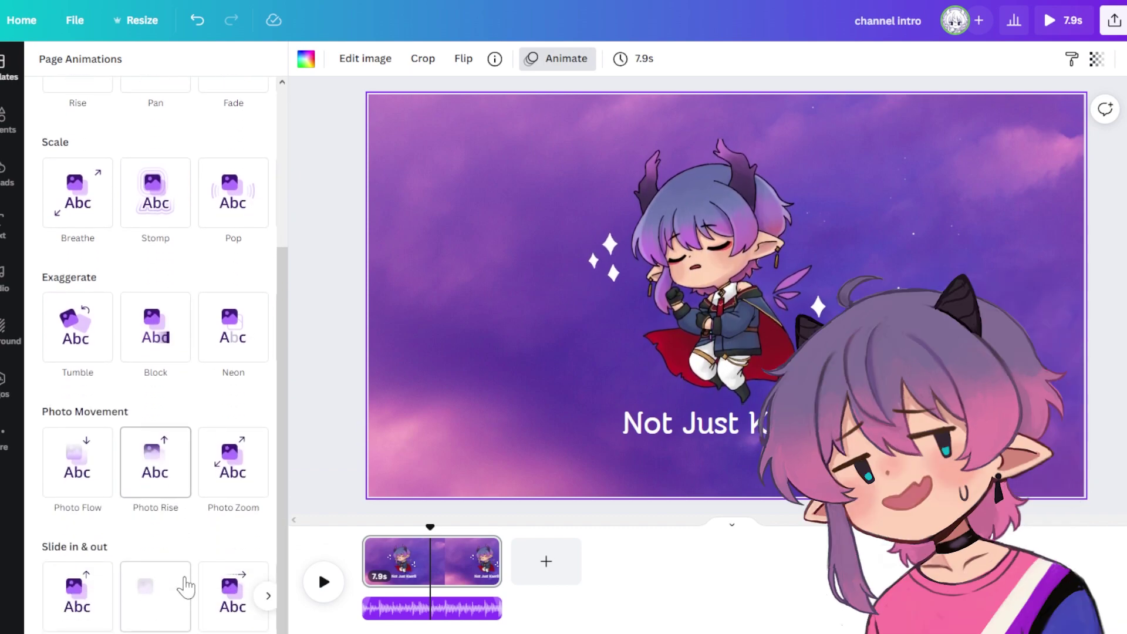
scroll(121, 292, "up", 4)
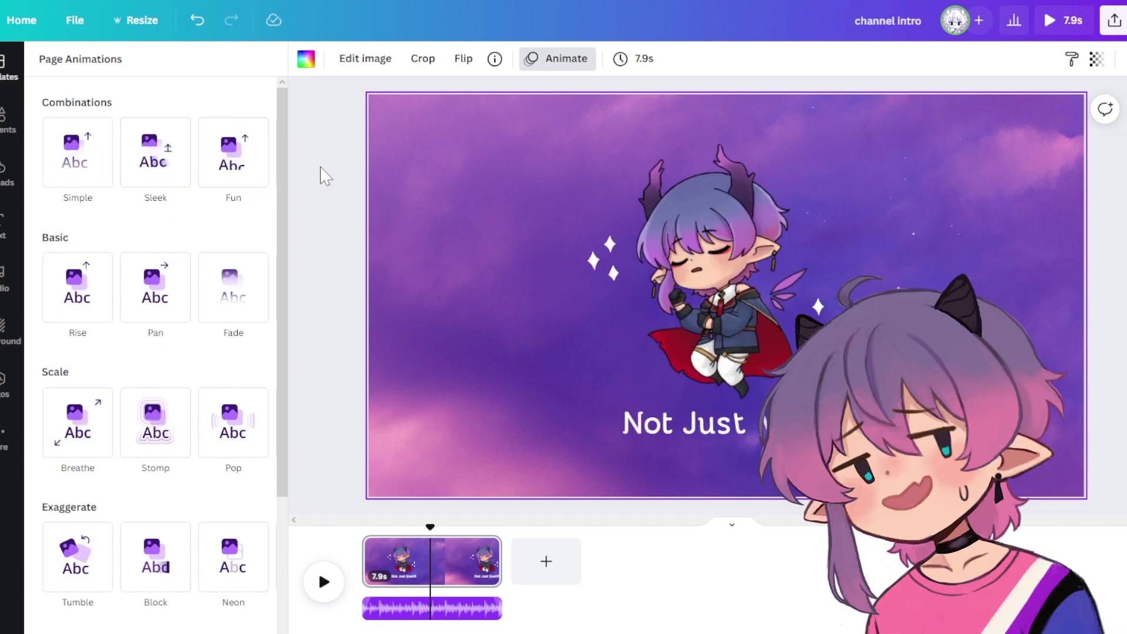
scroll(226, 221, "down", 3)
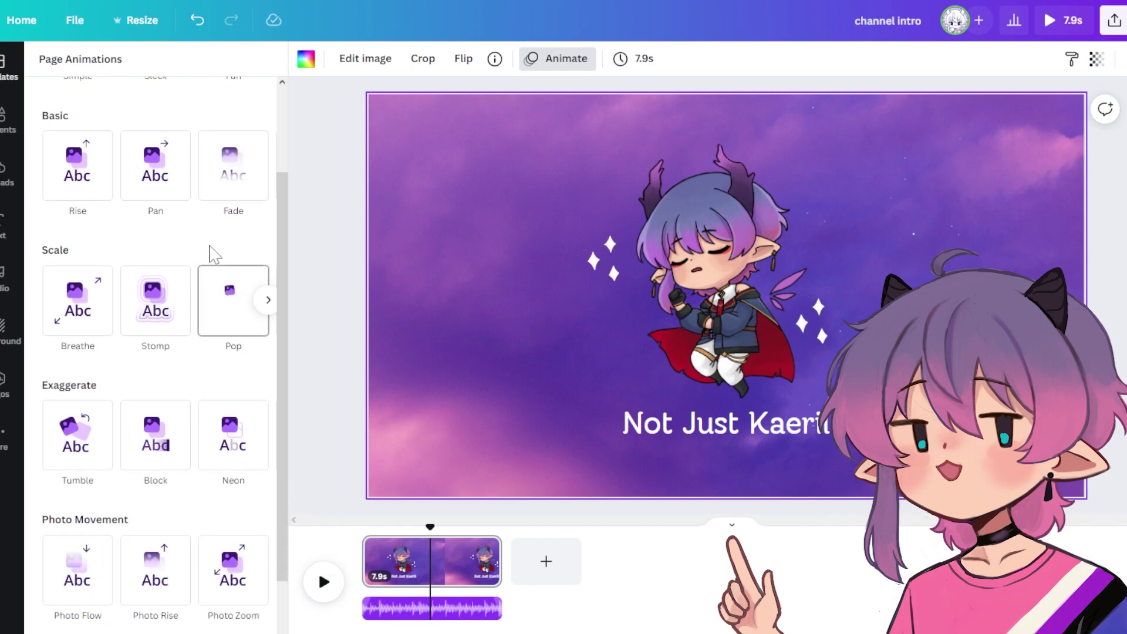
scroll(214, 251, "up", 3)
left_click(99, 175)
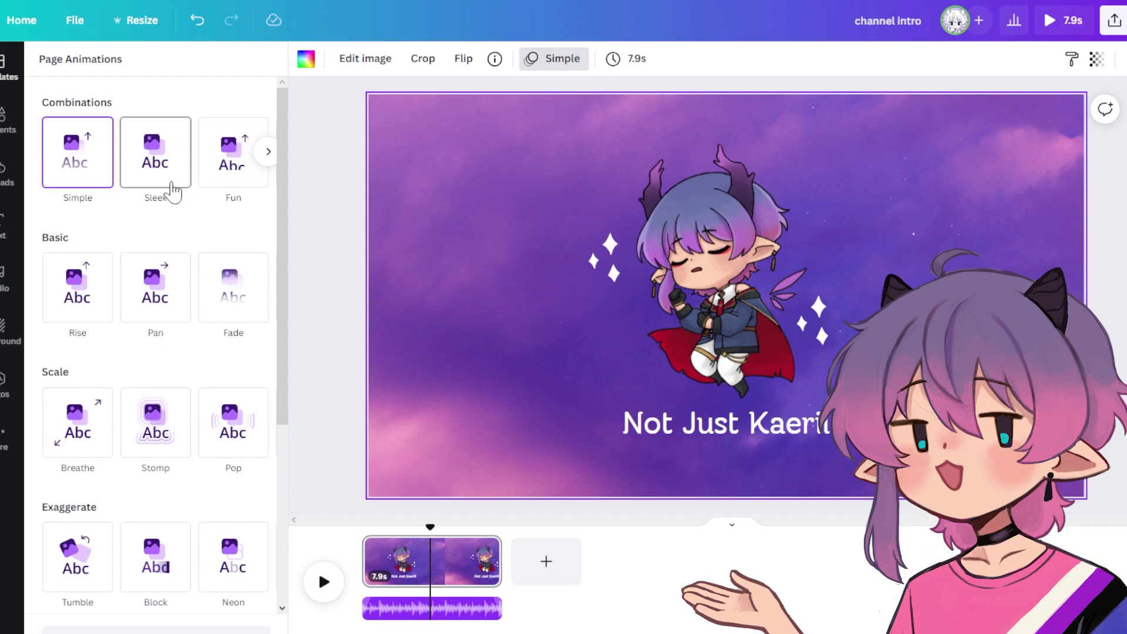
Step: Try the Sleek, Fun and combination page animations, then remove the Pop animation
left_click(148, 187)
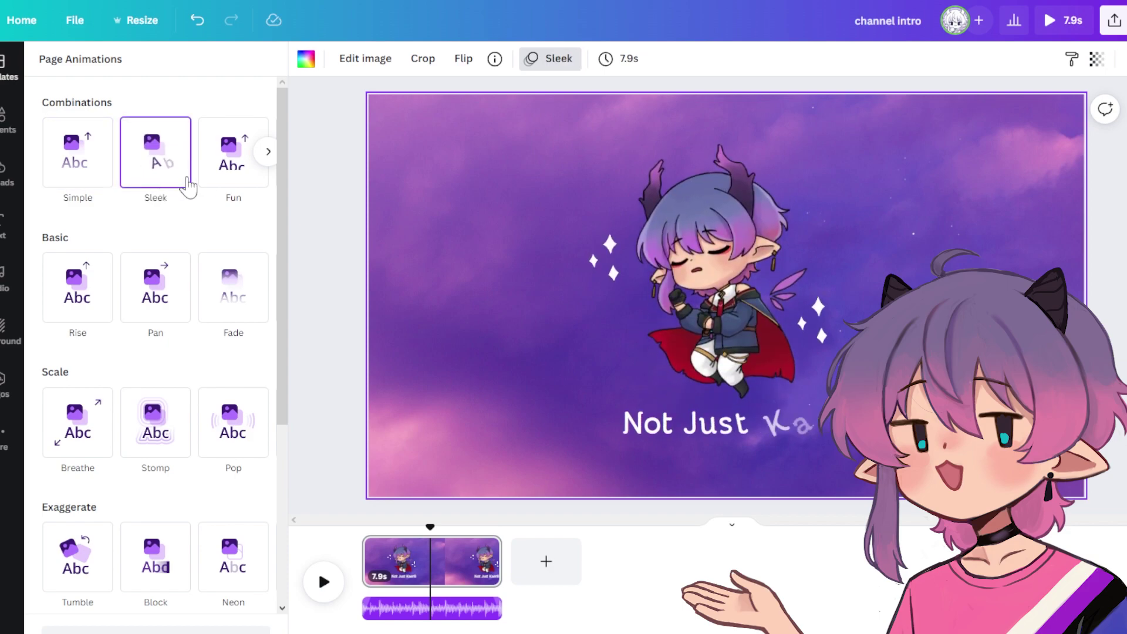
left_click(240, 175)
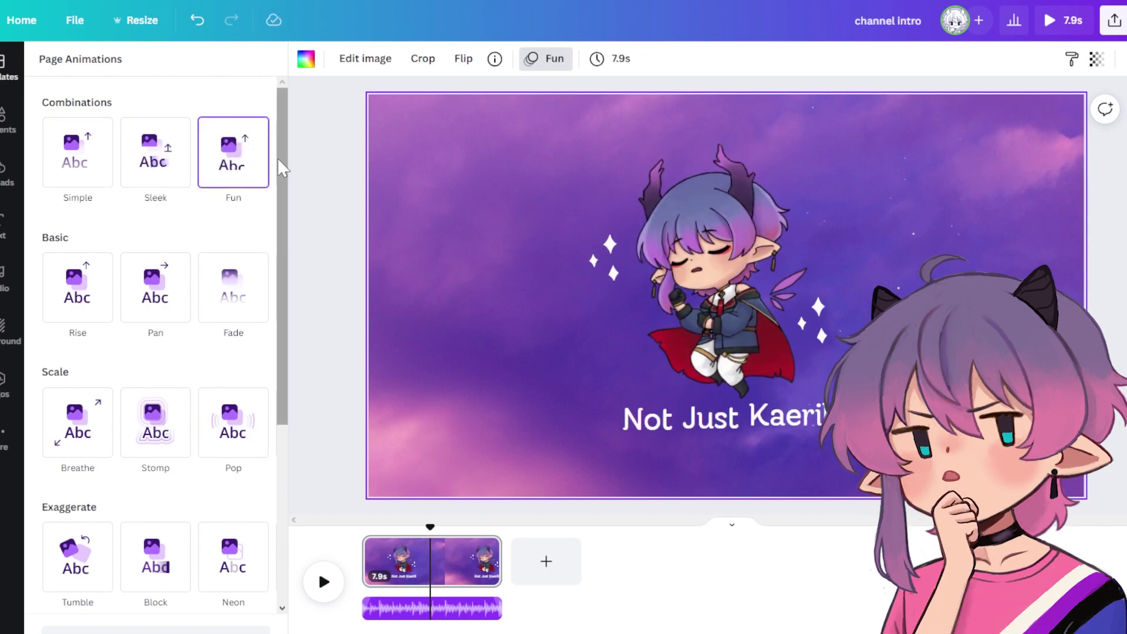
left_click(268, 154)
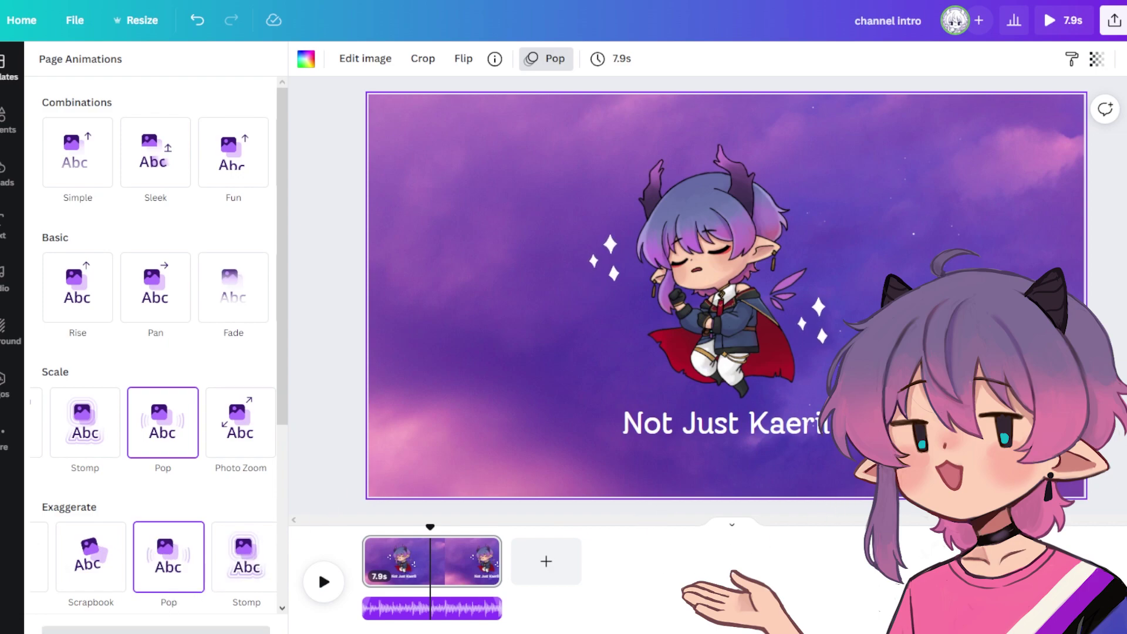
left_click(189, 582)
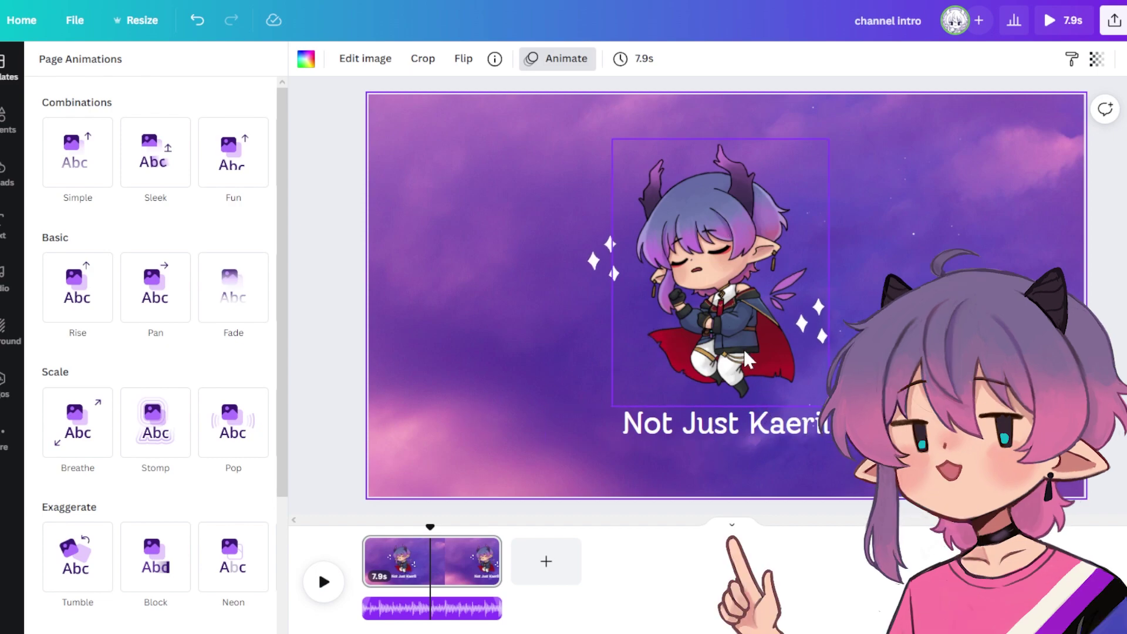
Step: Select the Not Just Kaeril title and browse the Text Animations options
left_click(774, 440)
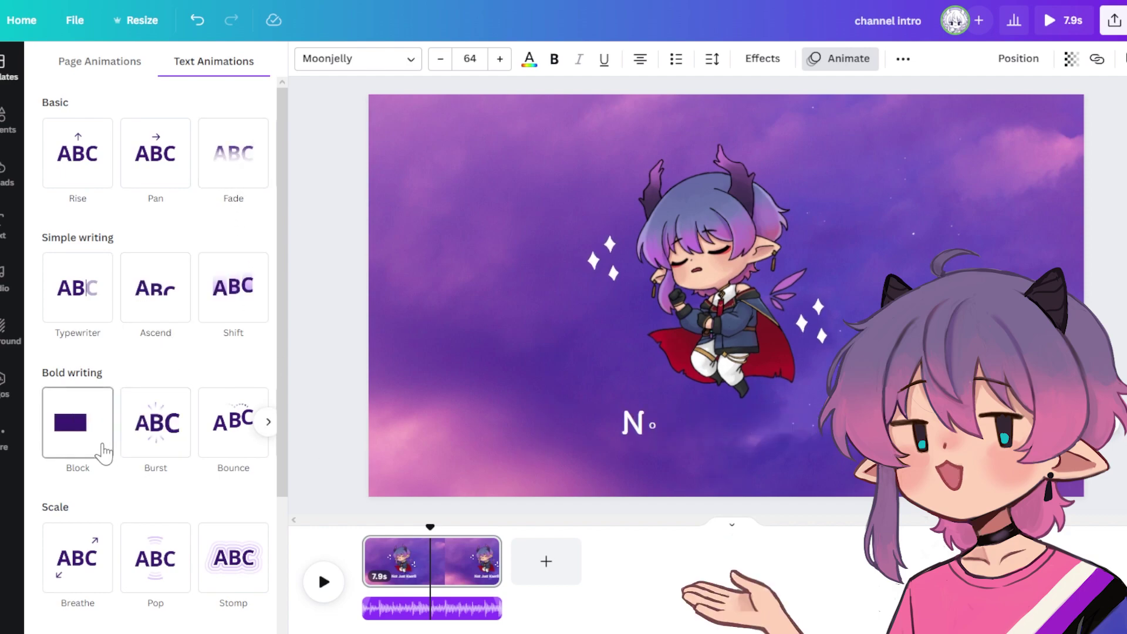
scroll(184, 509, "down", 4)
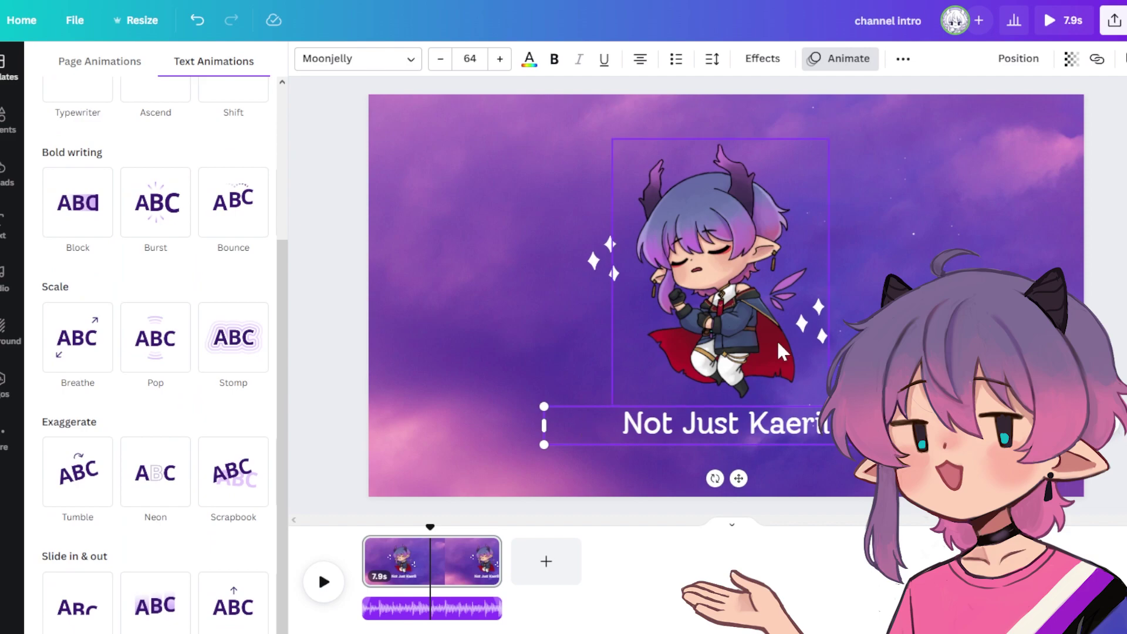
scroll(99, 276, "up", 3)
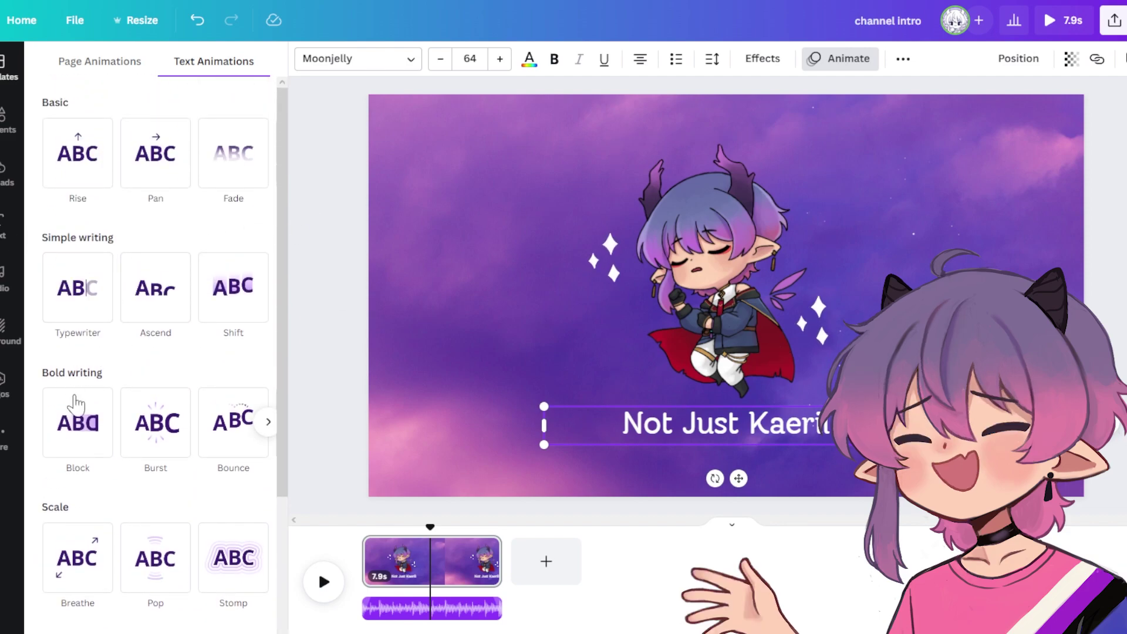
scroll(135, 529, "down", 3)
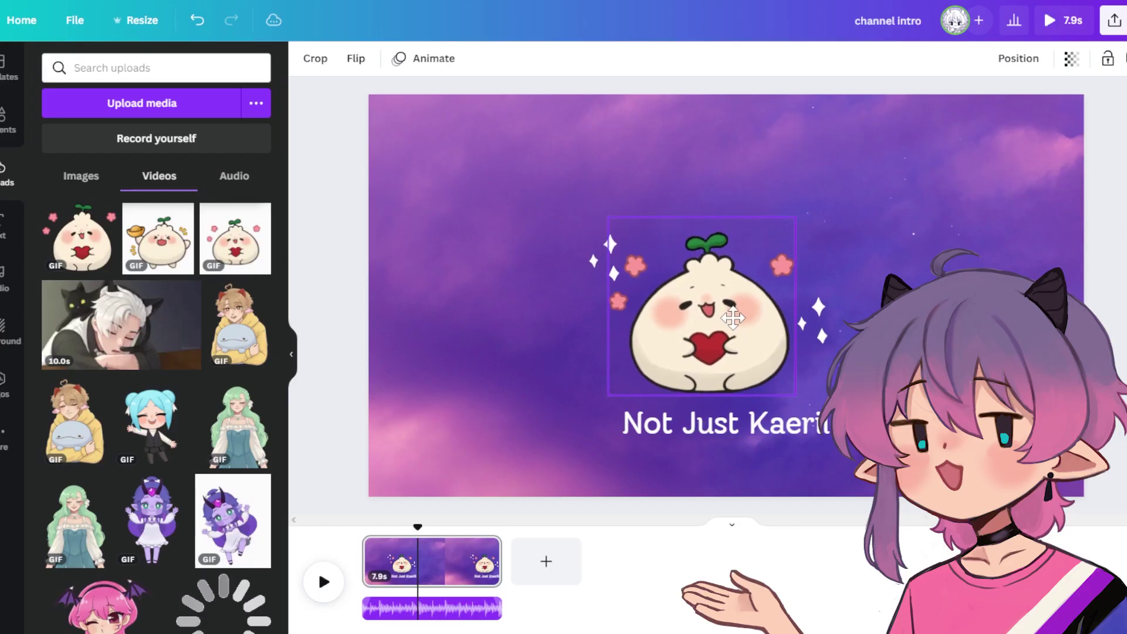
Step: Enlarge the bun GIF and recentre it on the canvas
left_click(738, 317)
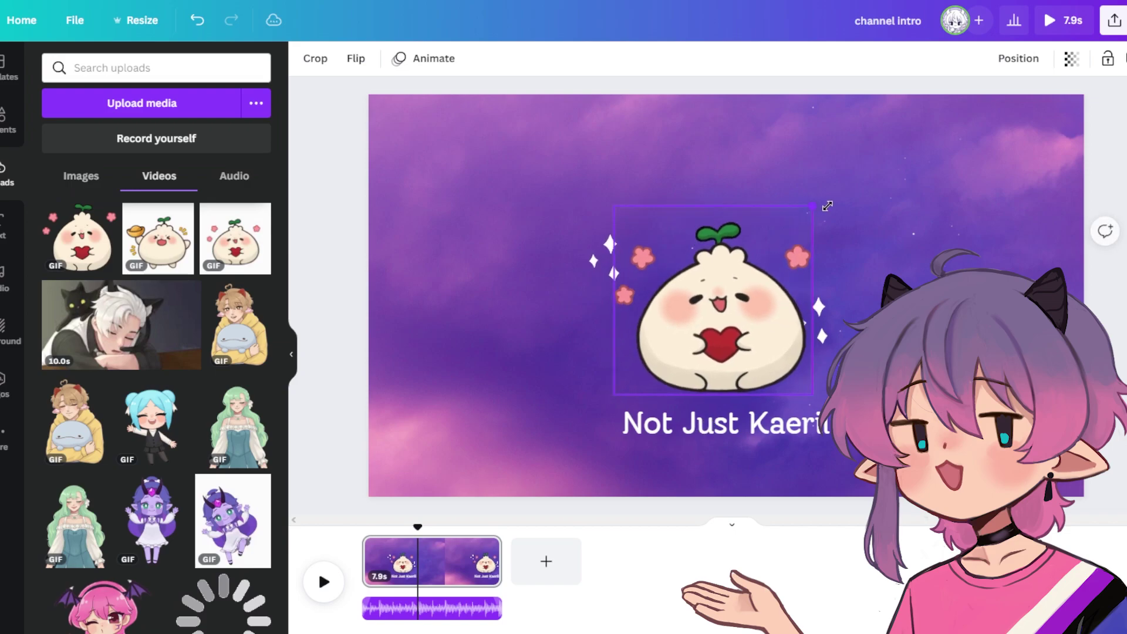
left_click_drag(827, 205, 846, 189)
left_click_drag(791, 267, 784, 273)
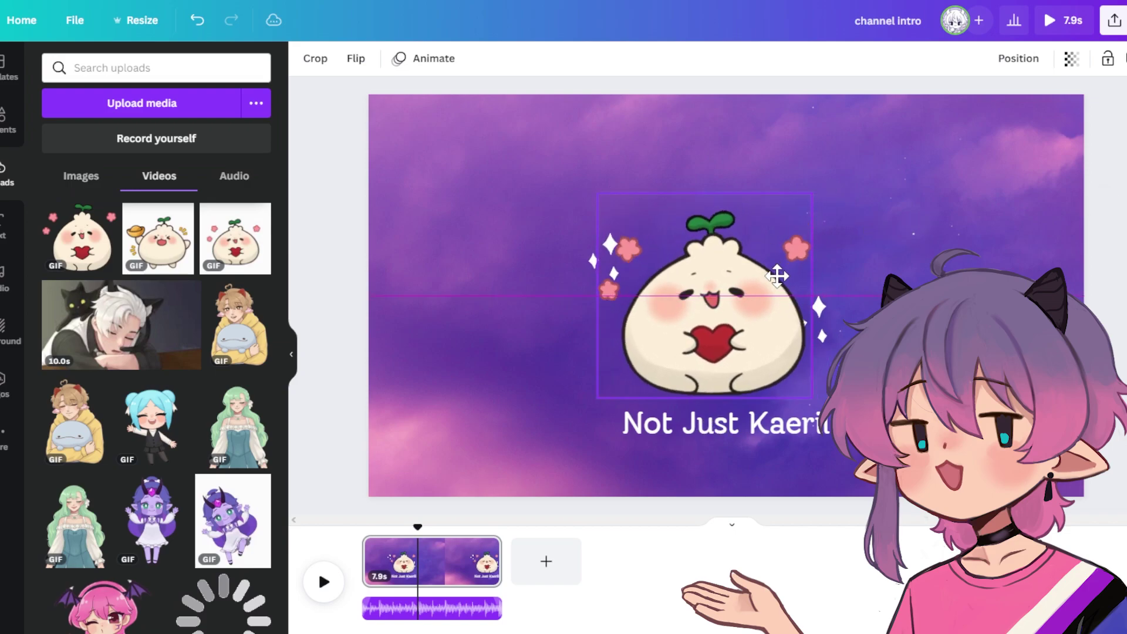
Step: Move the sparkle elements to sit beside the bun's lower left and right sides
left_click(823, 320)
left_click(825, 322)
left_click_drag(825, 322, 838, 326)
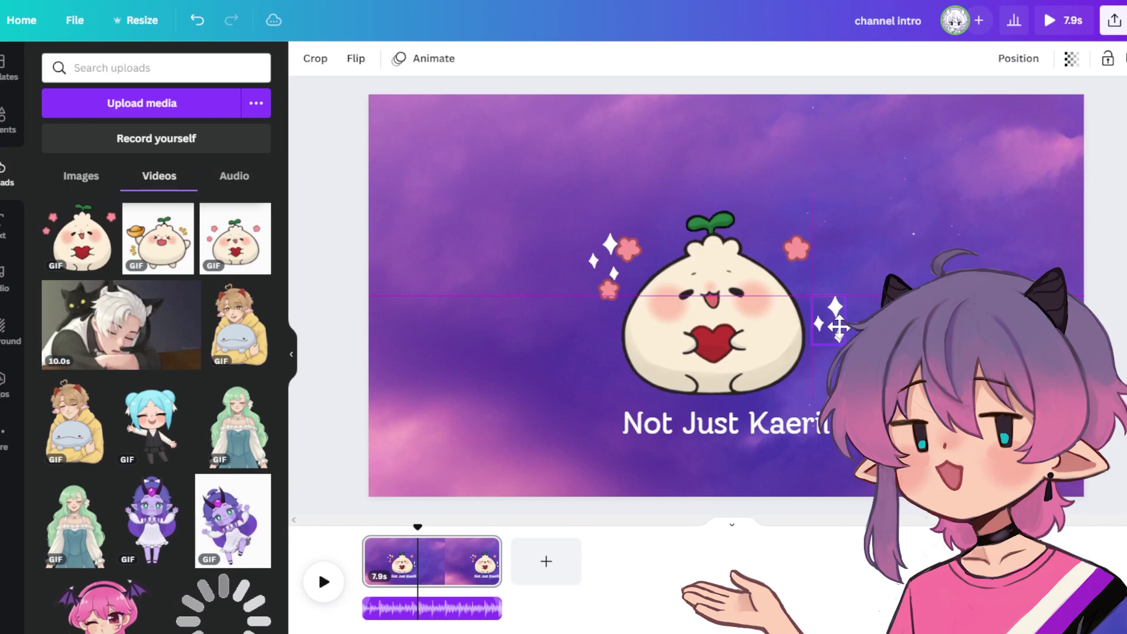
left_click(603, 267)
left_click(595, 266)
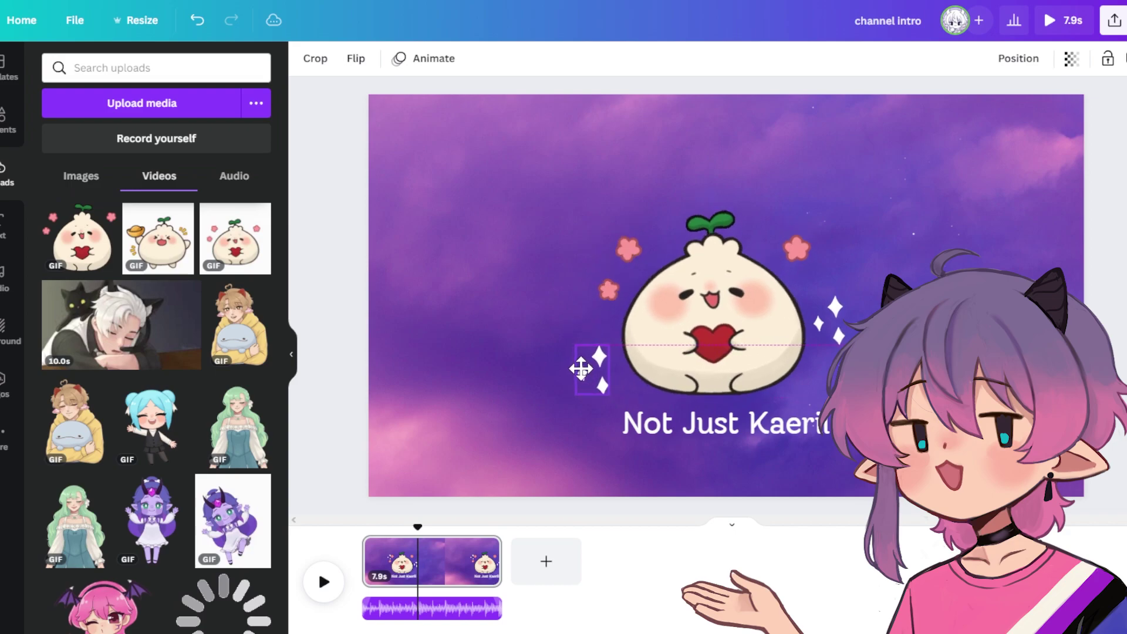
left_click_drag(840, 331, 834, 301)
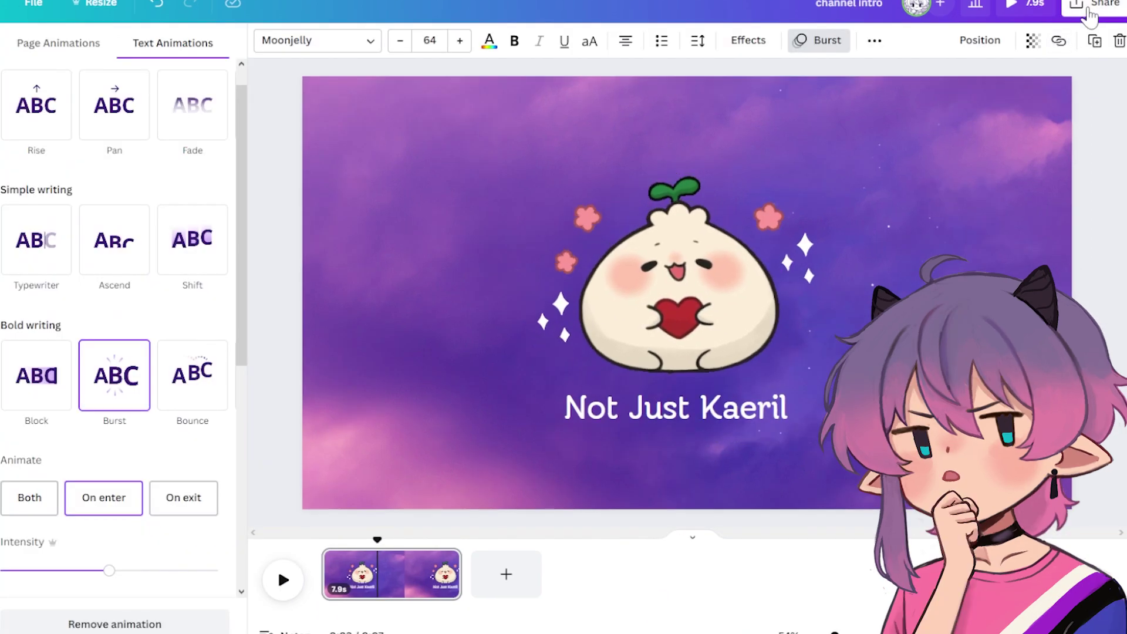
Step: Download the design as an MP4 Video file, then close the download popup
left_click(1089, 12)
left_click(943, 263)
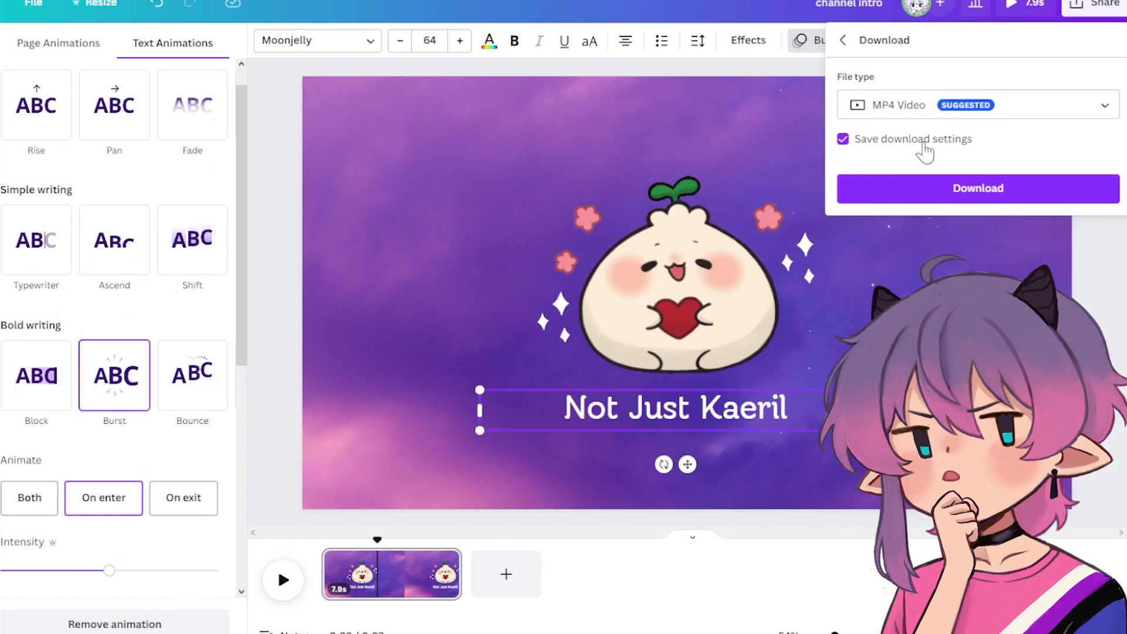
left_click(964, 193)
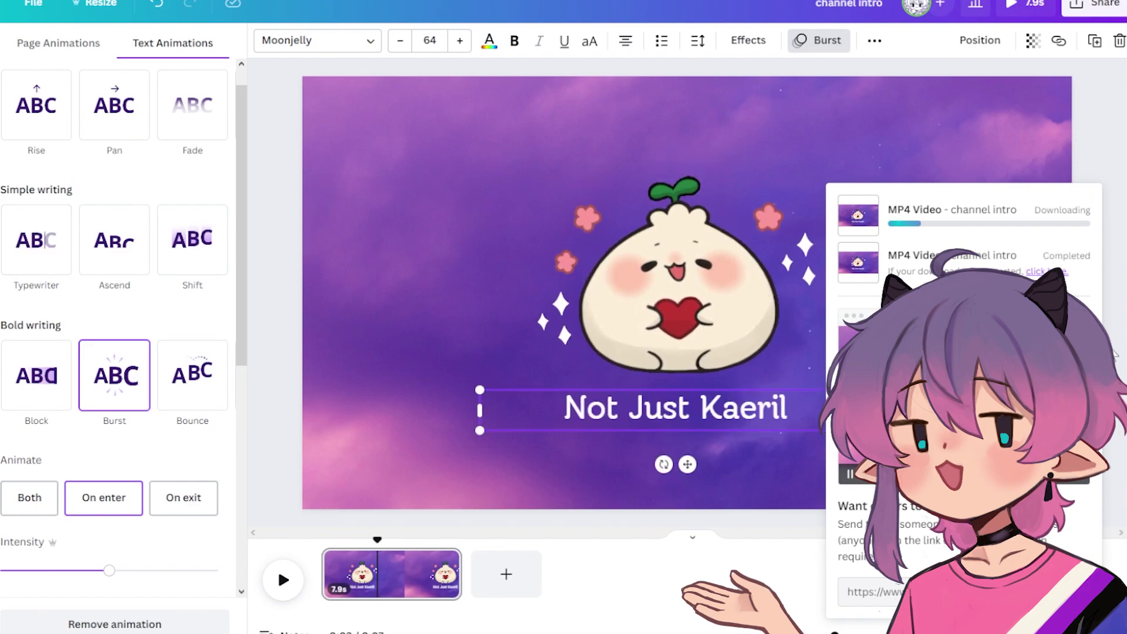
left_click(1116, 352)
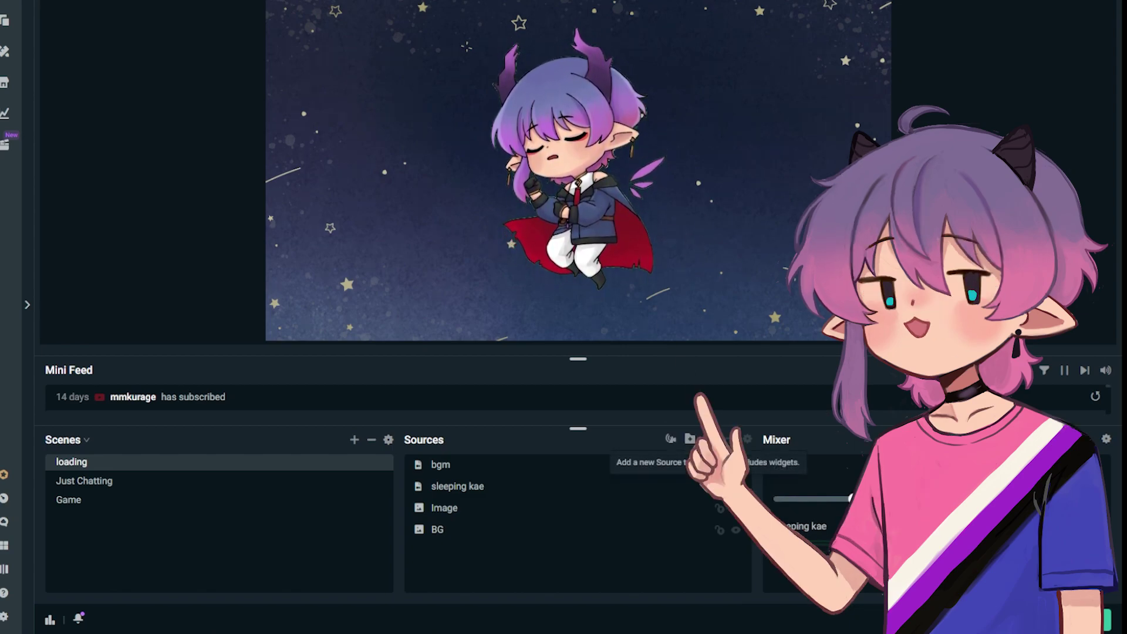
Step: Add a Media Source named 'stream loading' using the downloaded MP4 to the loading scene
left_click(710, 440)
left_click_drag(315, 324, 893, 32)
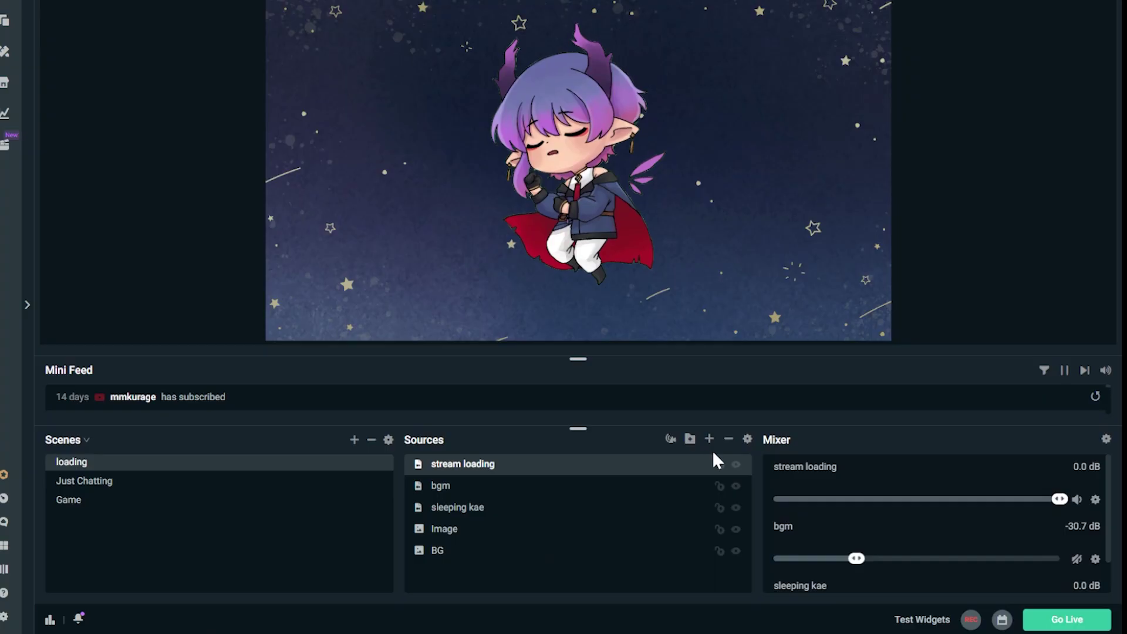
right_click(691, 482)
Step: Turn on Loop in the 'stream loading' media source properties
key("Escape")
right_click(659, 471)
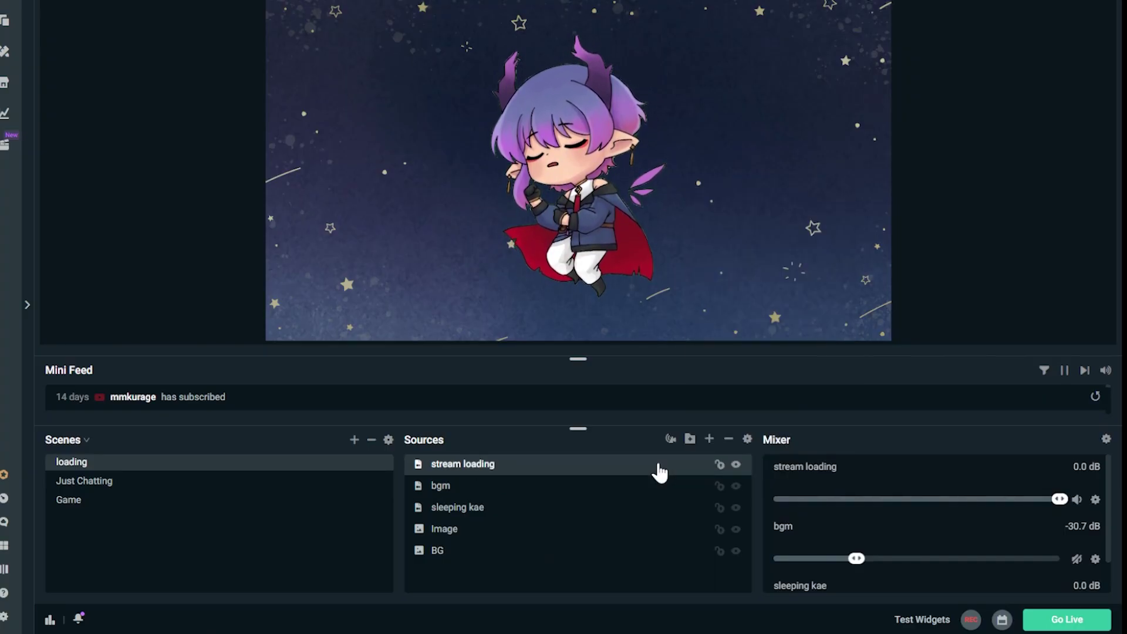
left_click(720, 375)
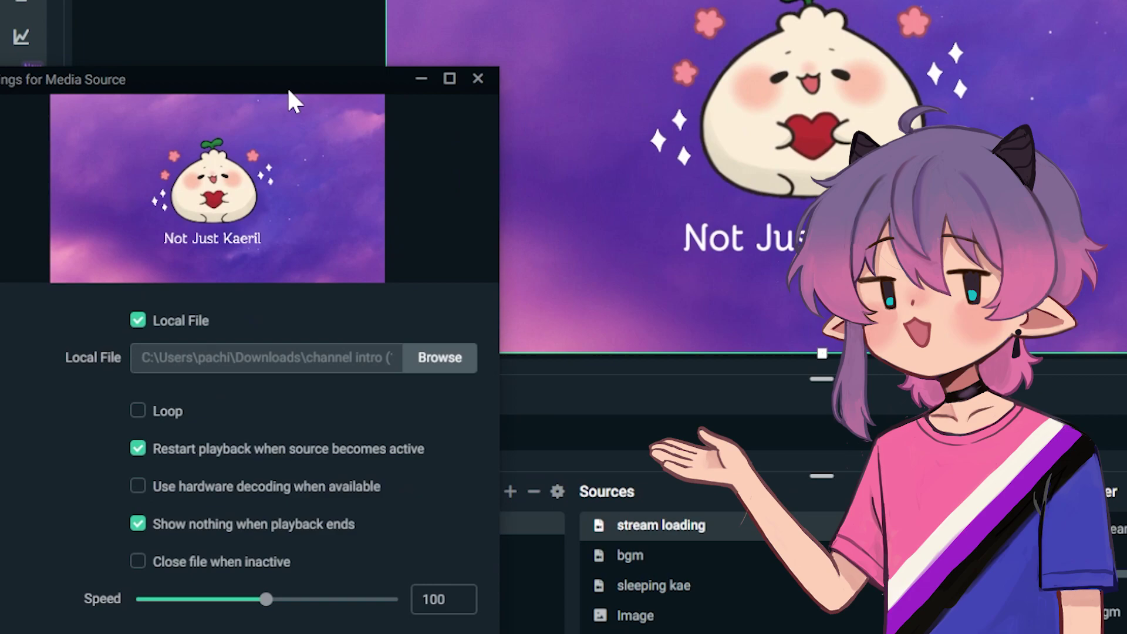
left_click(138, 411)
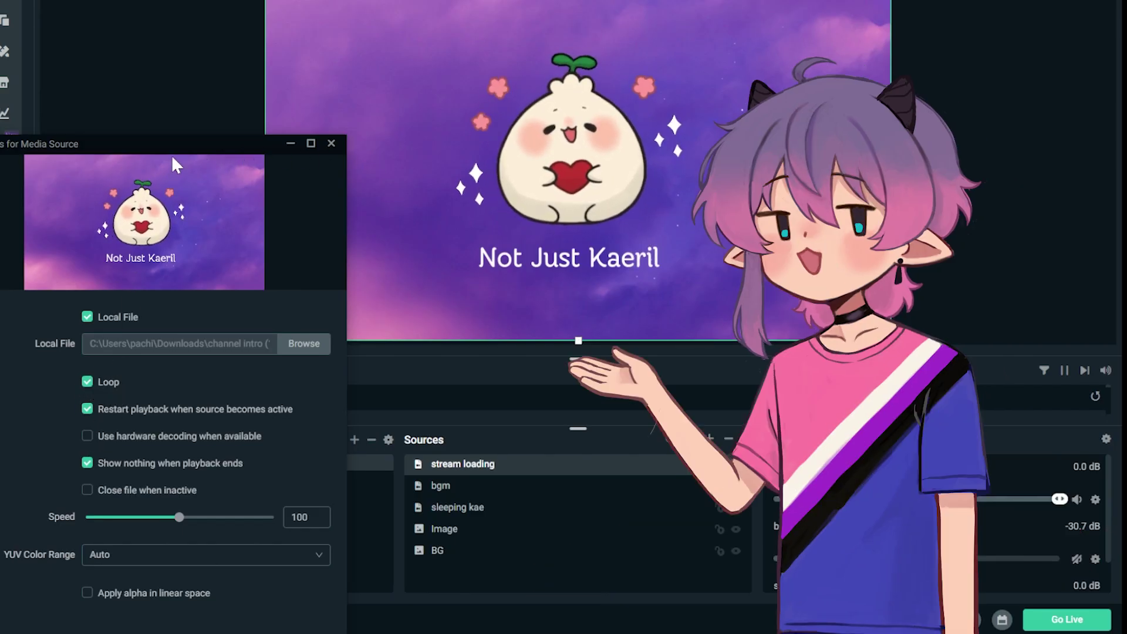
left_click_drag(175, 148, 921, 40)
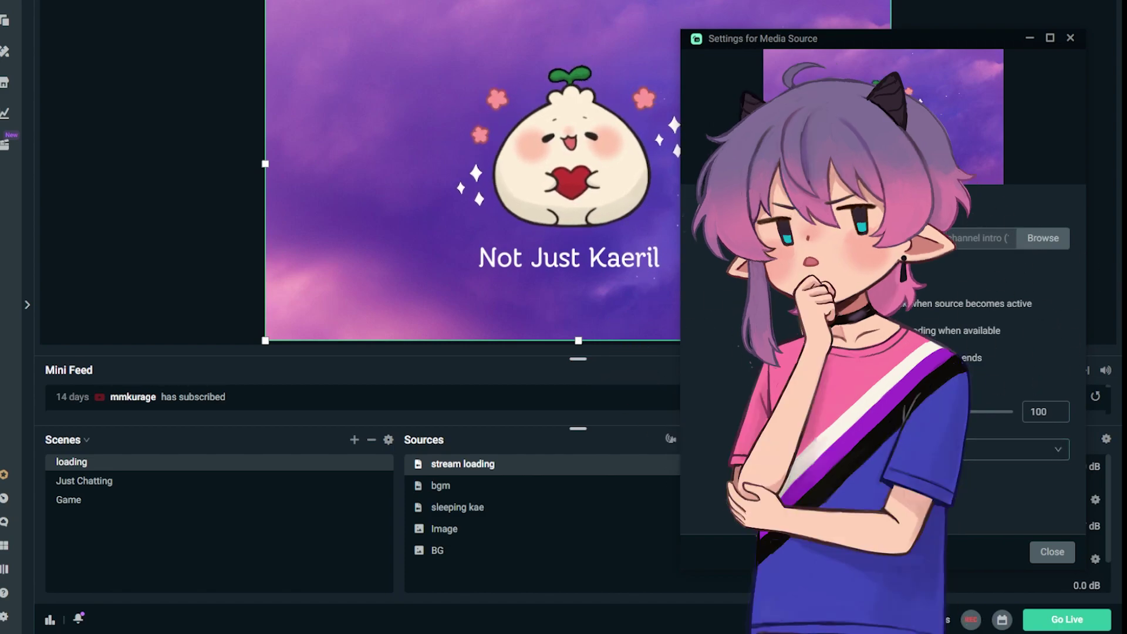
Step: Close the Settings for Media Source window
left_click(1071, 37)
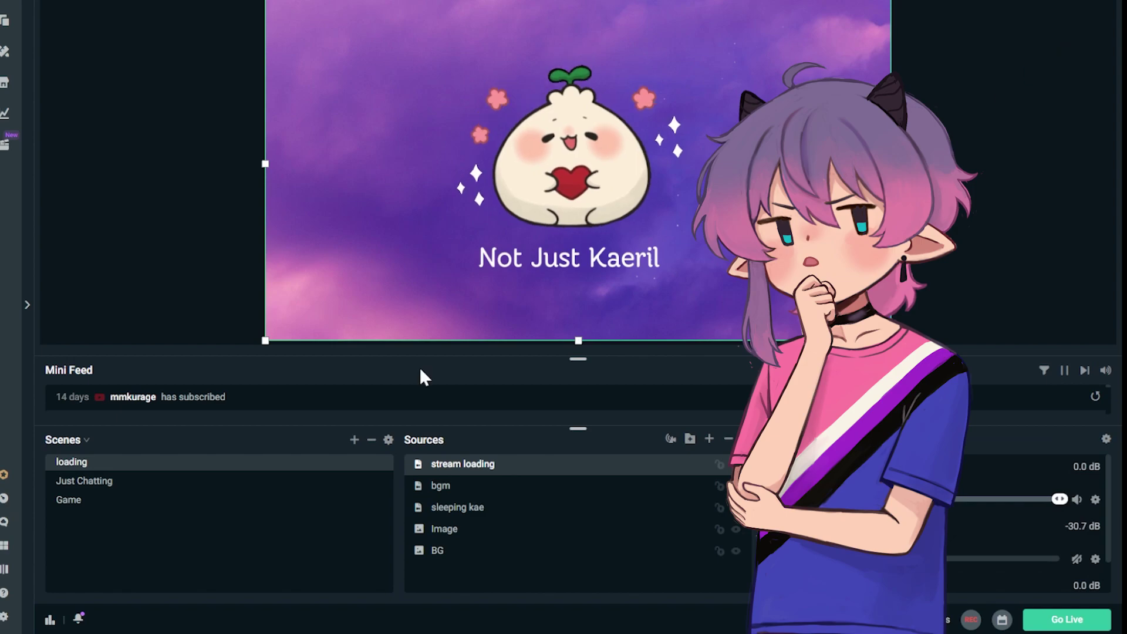